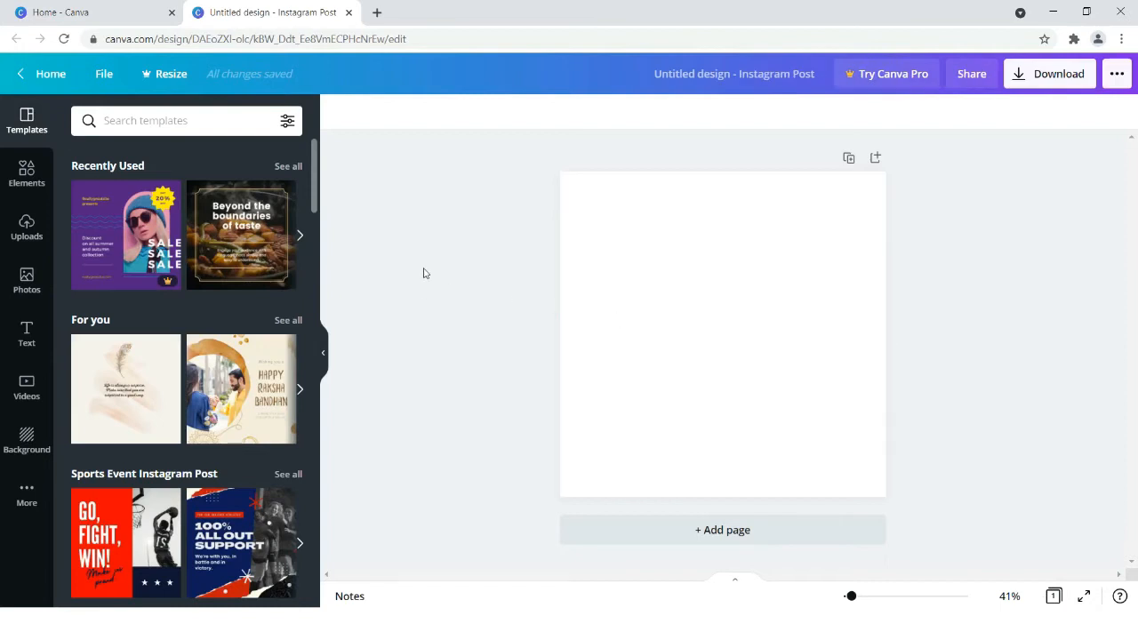
Set the blank page's background colour to black from the default colours.
left_click(597, 278)
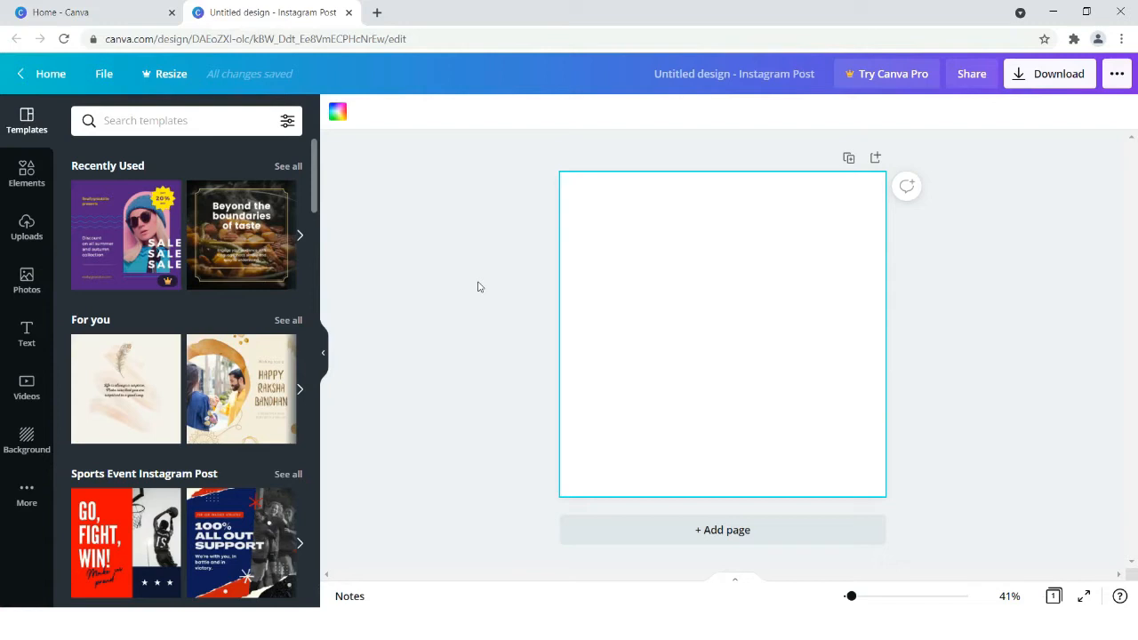
left_click(337, 112)
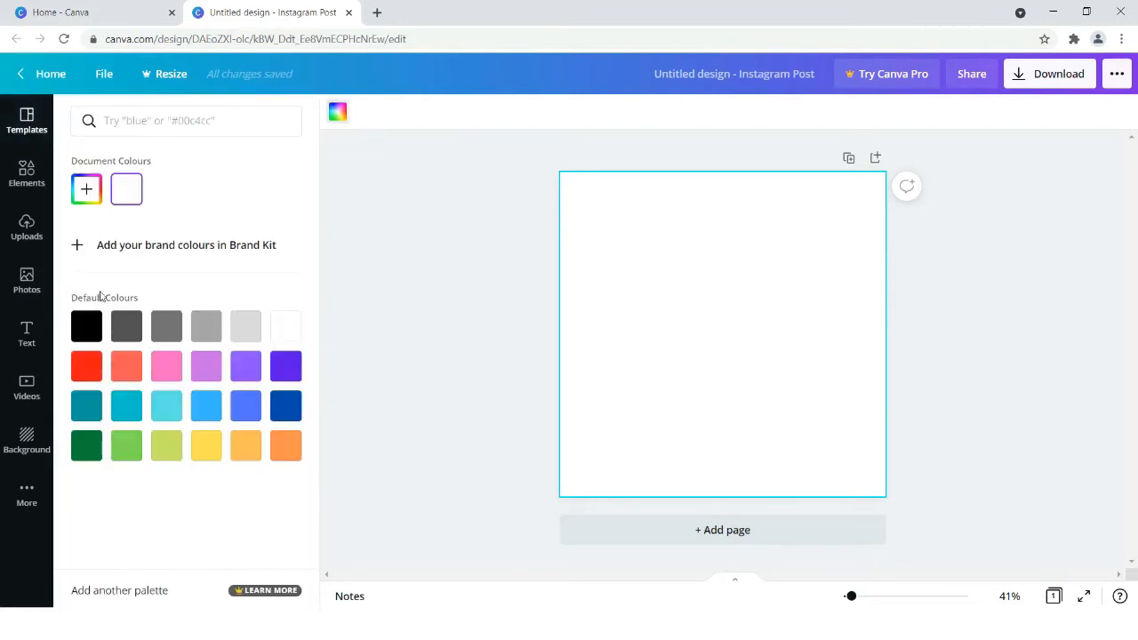
left_click(89, 321)
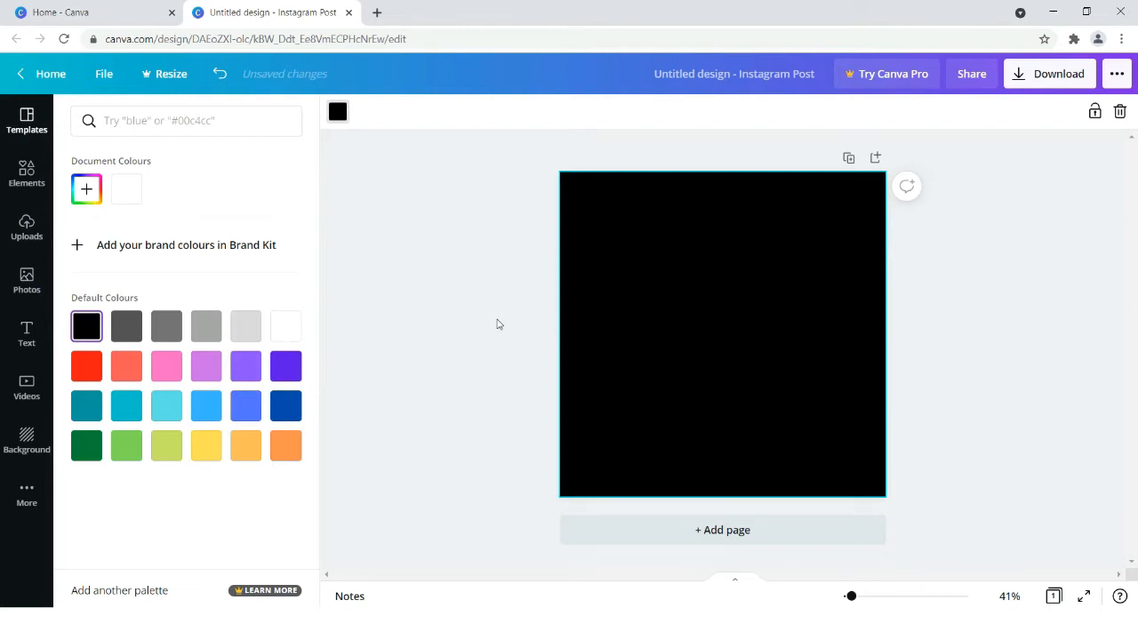
Check the details of the recently used Hand-drawn Ornate Vase Illustration and add the graphic to the page.
left_click(27, 174)
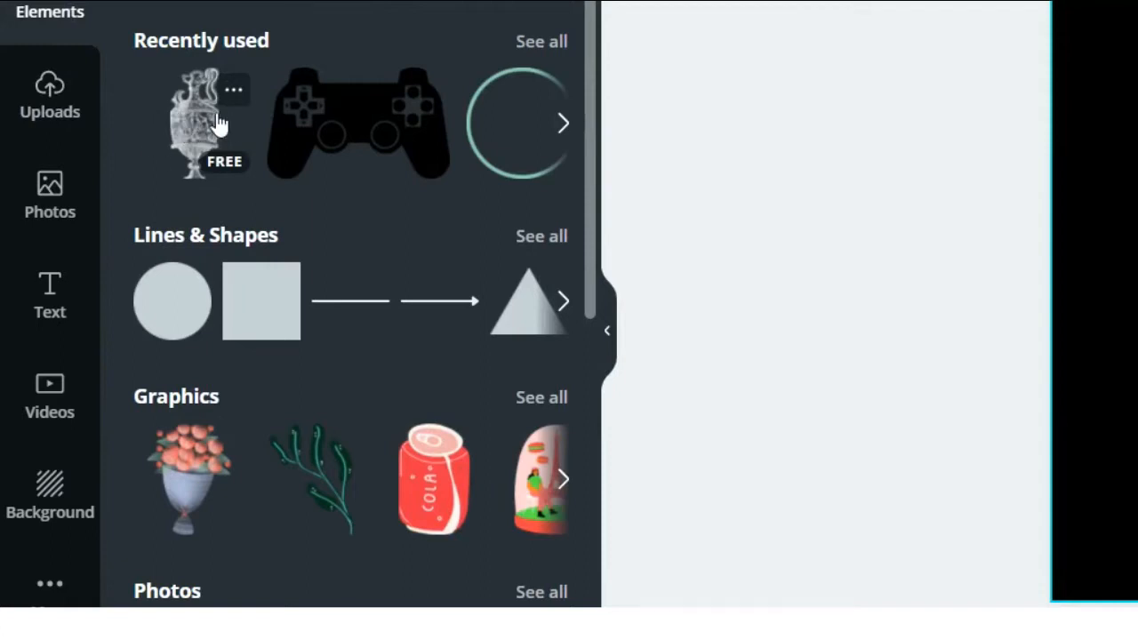
left_click(234, 90)
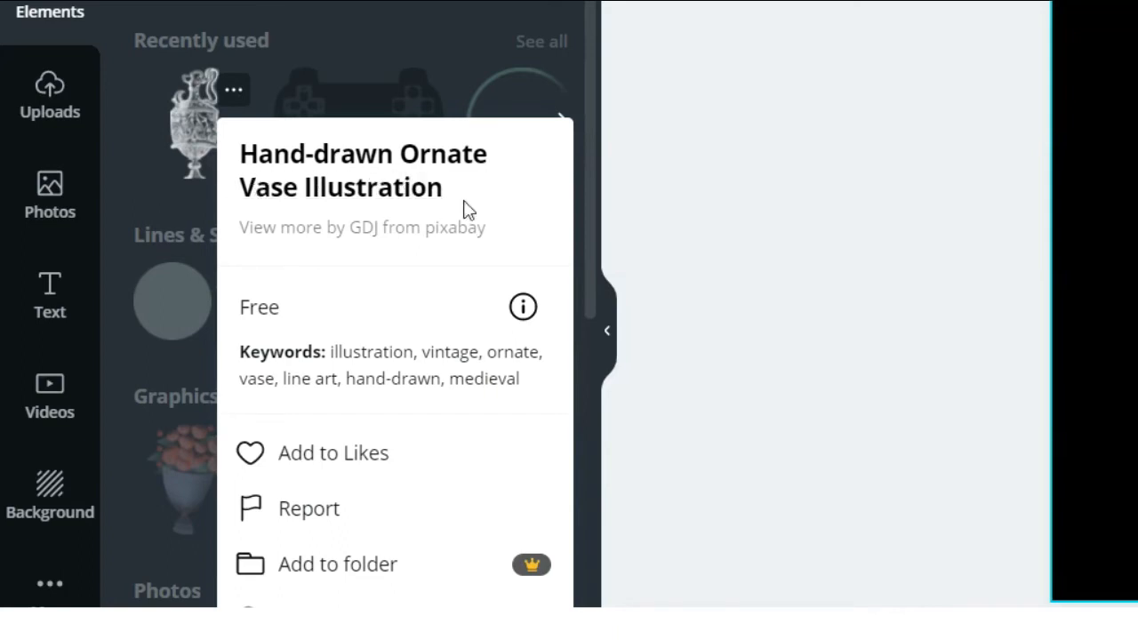
left_click(177, 211)
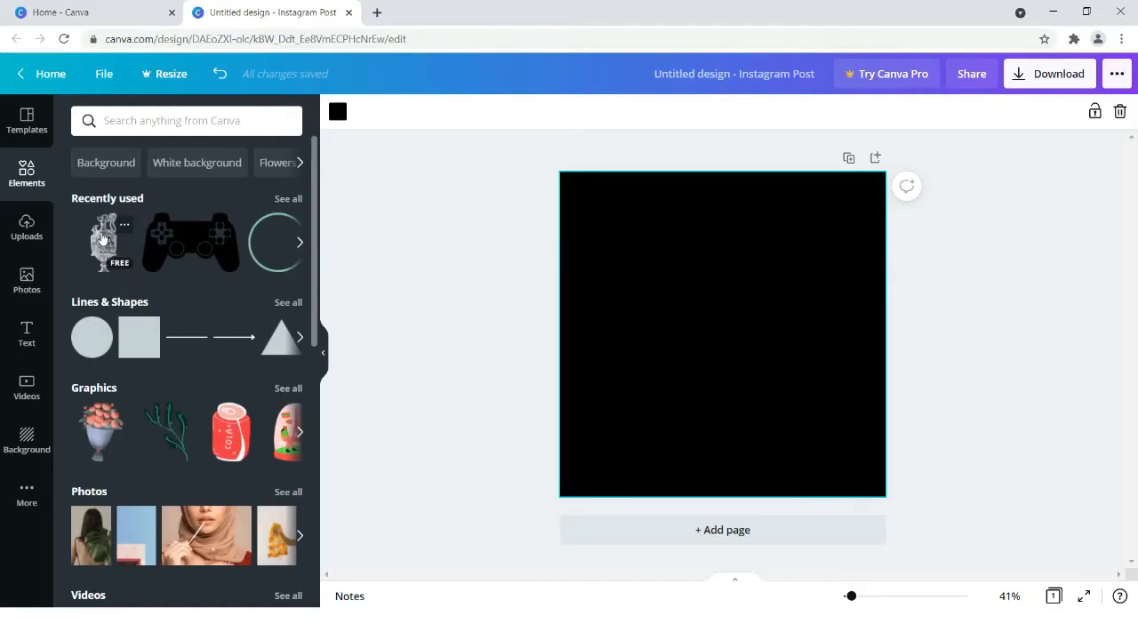
left_click(103, 238)
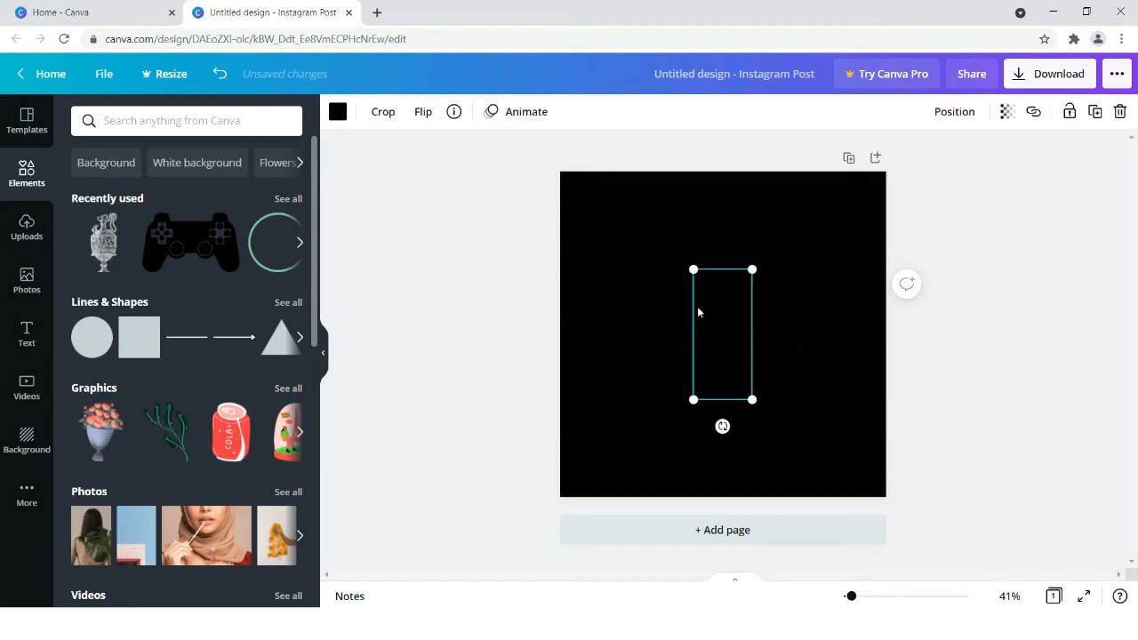
Recolour the vase graphic yellow and enlarge it to nearly the full height of the page.
left_click(339, 113)
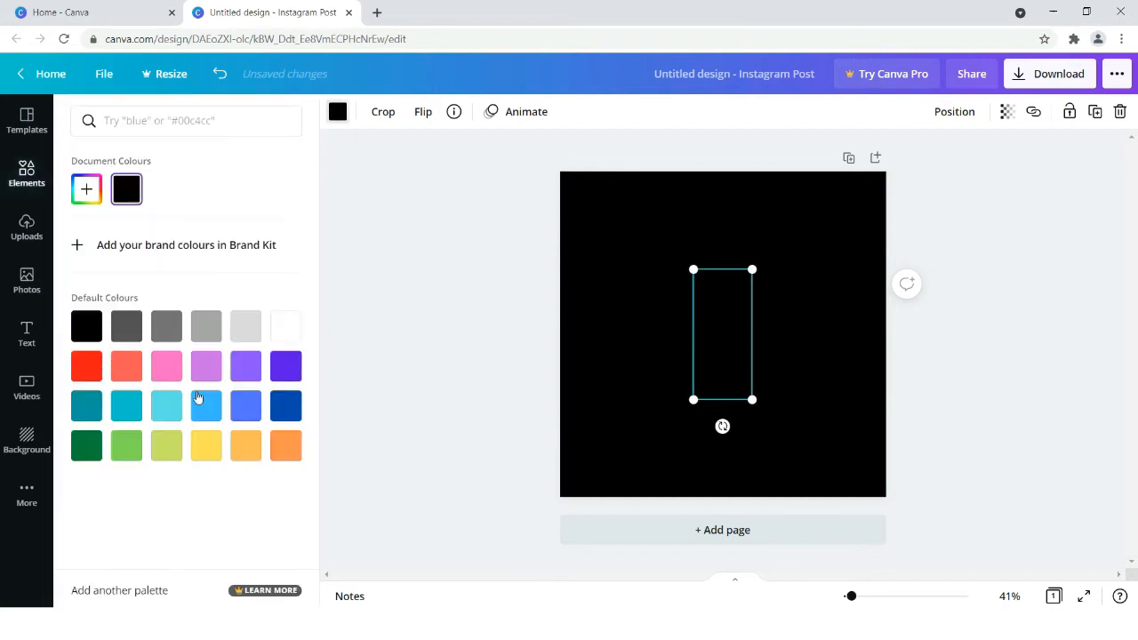
left_click(205, 446)
left_click_drag(693, 399, 659, 476)
left_click_drag(755, 264, 848, 203)
left_click(487, 309)
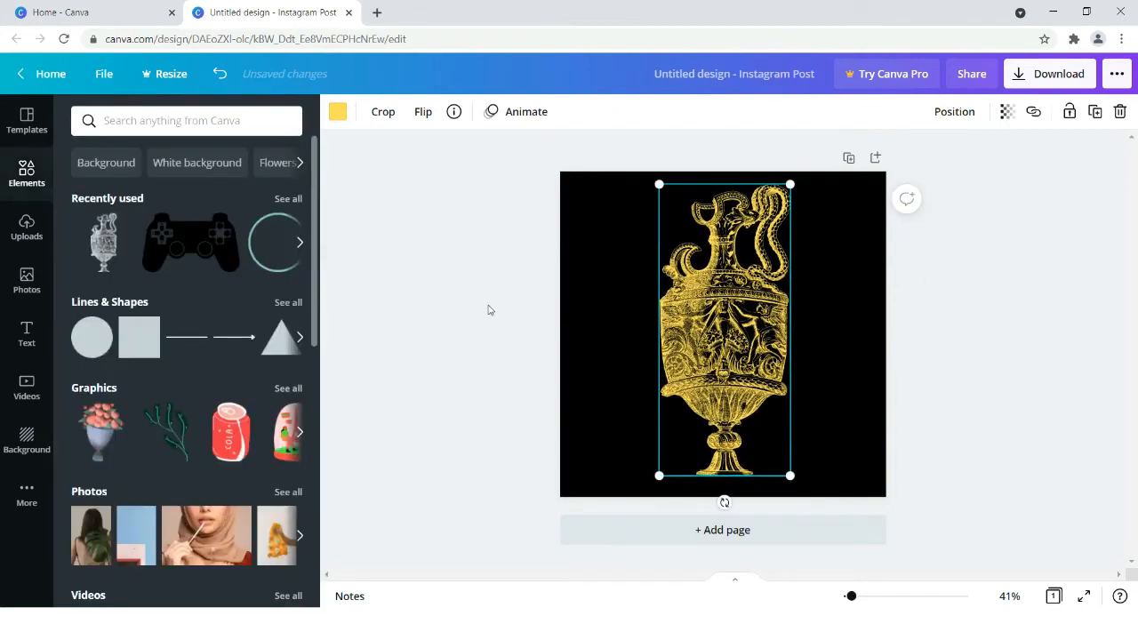
Download the yellow vase design as a PNG and dismiss the download message.
left_click(1061, 324)
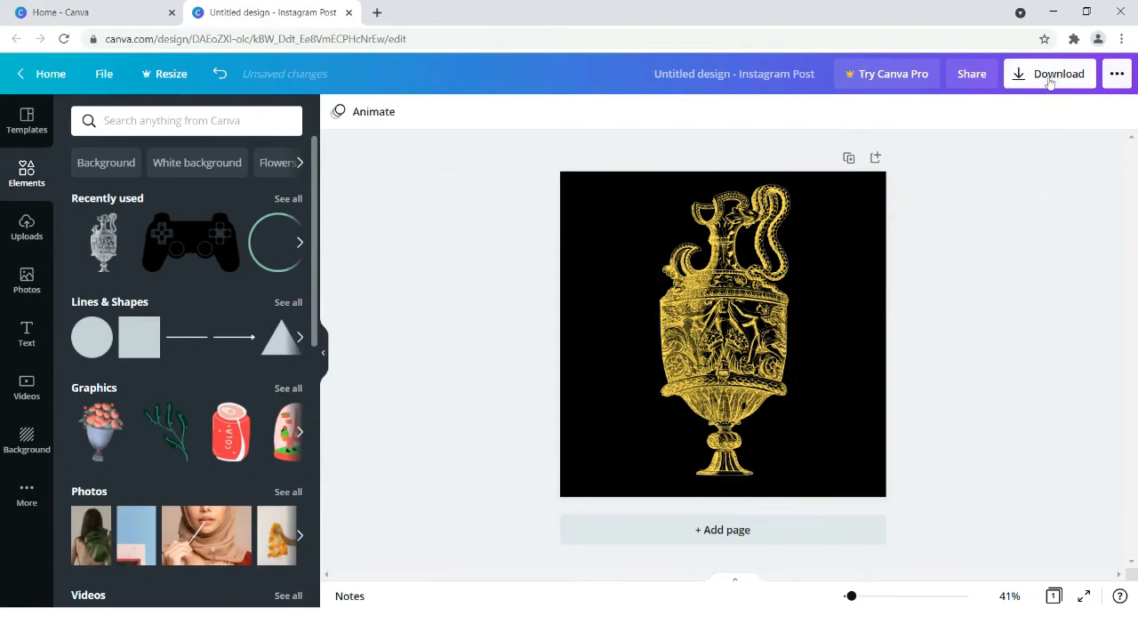
left_click(1050, 78)
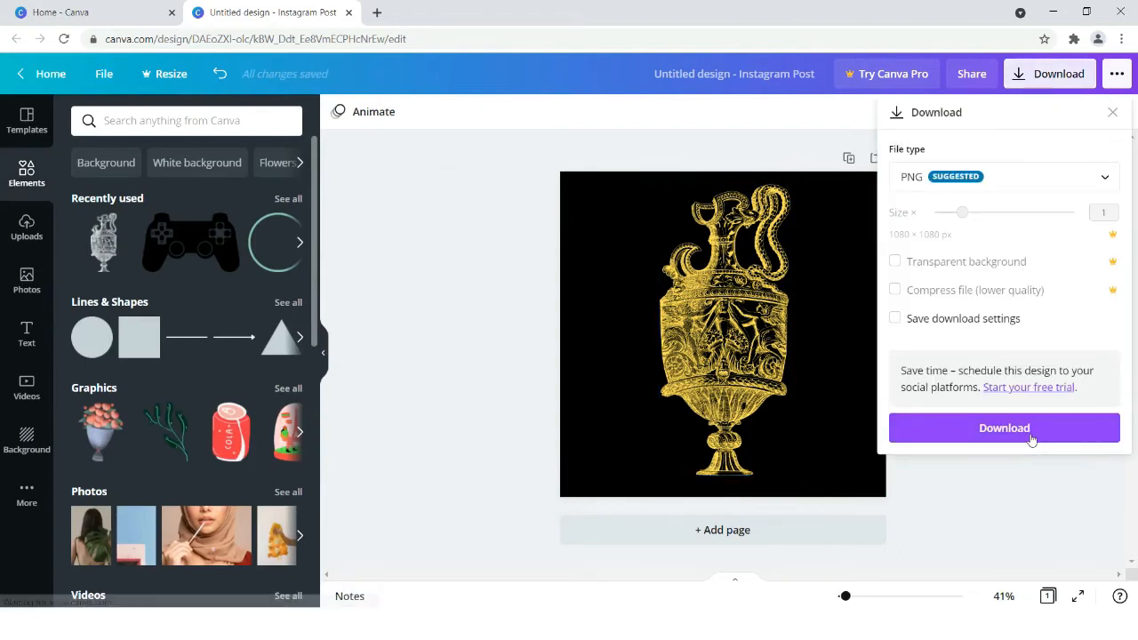
left_click(1029, 435)
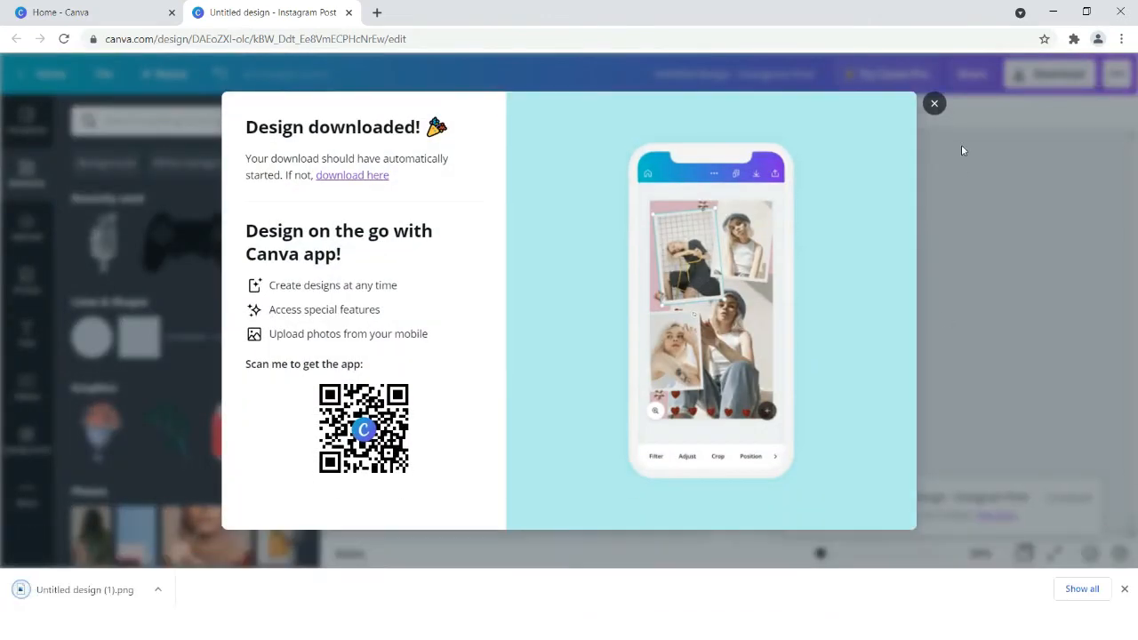
left_click(934, 103)
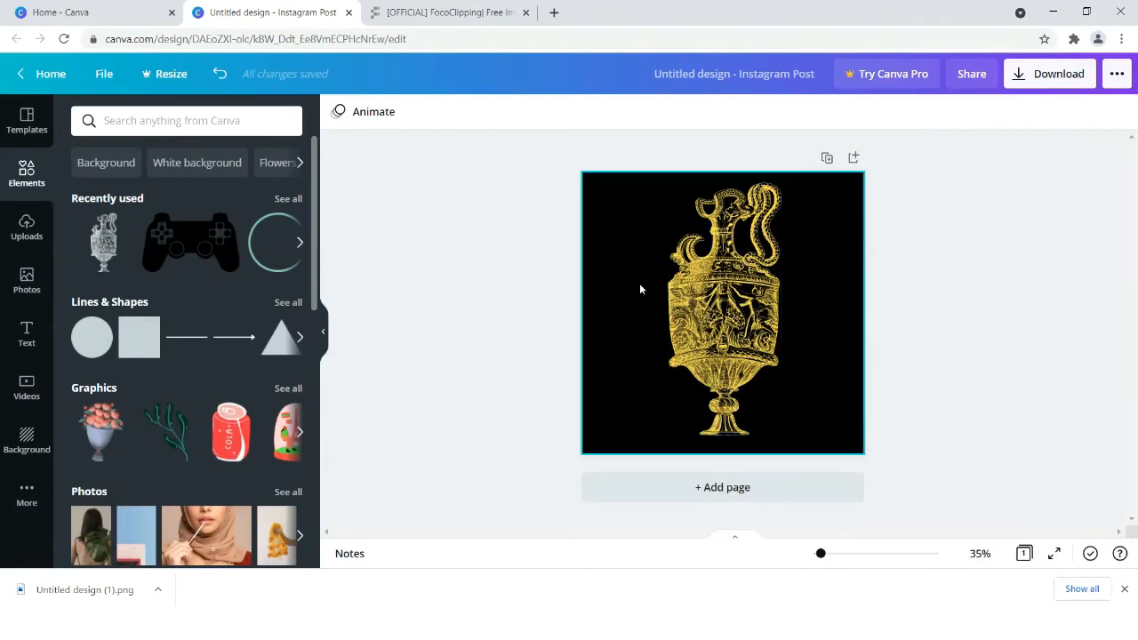
Switch to the FocoClipping site and upload the Untitled design (1) image for background removal in Graphic mode.
left_click(40, 224)
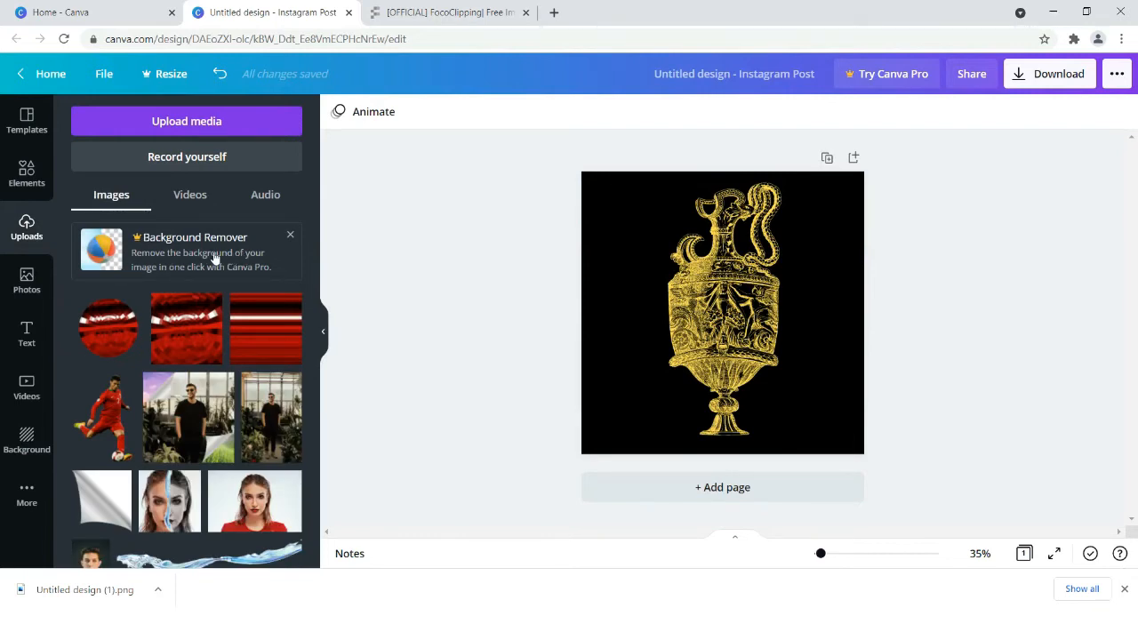
left_click(460, 24)
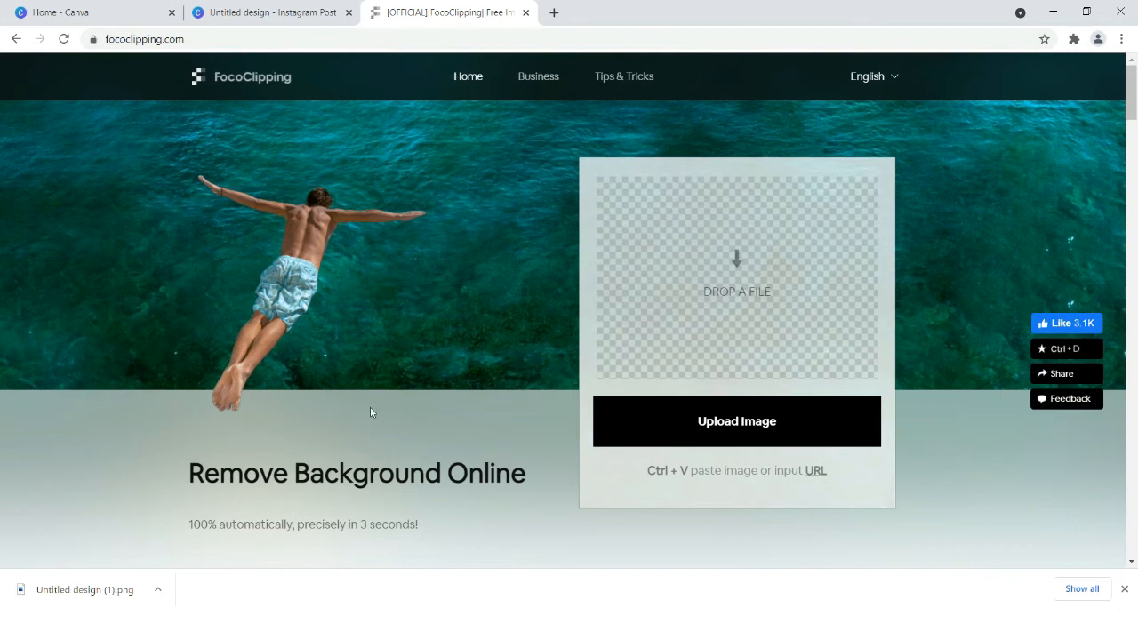
left_click(1125, 589)
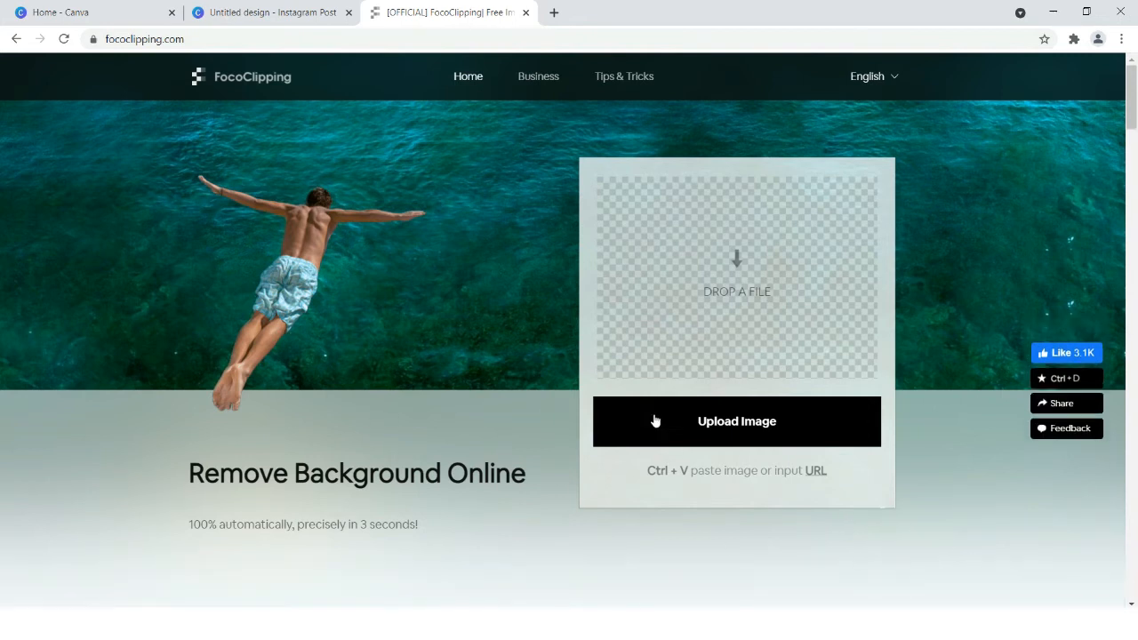
left_click(673, 430)
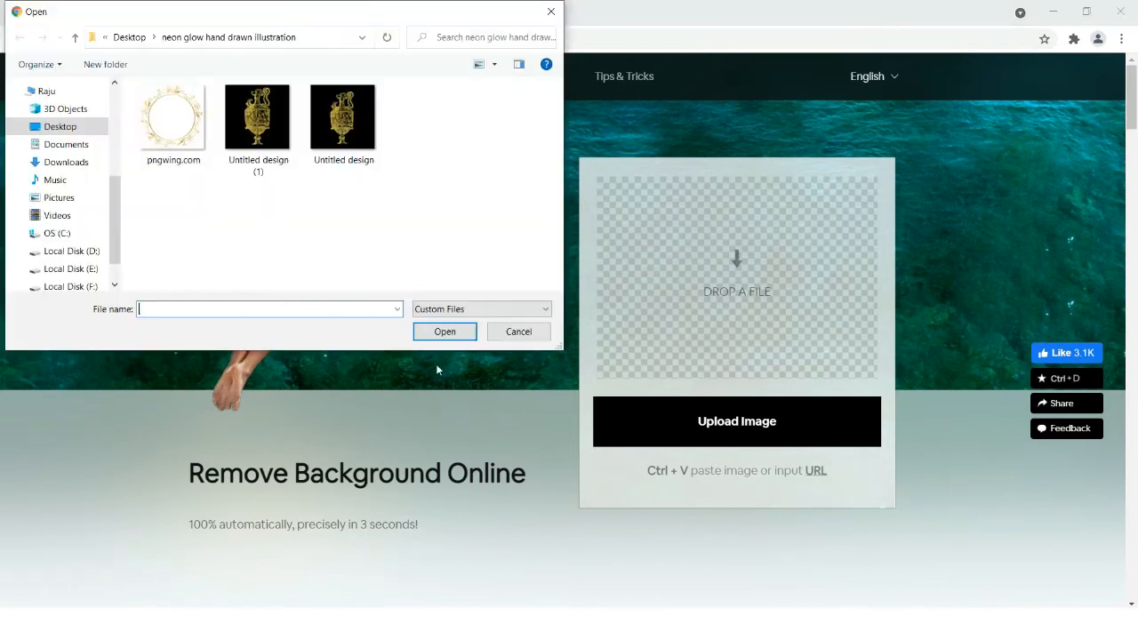
left_click(260, 147)
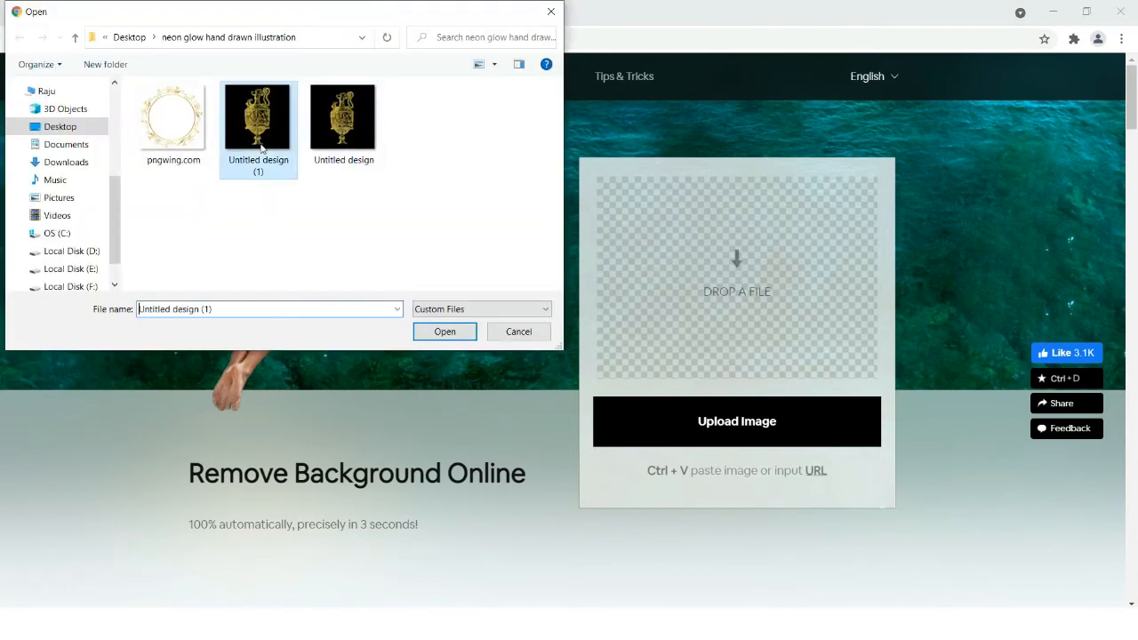
left_click(455, 336)
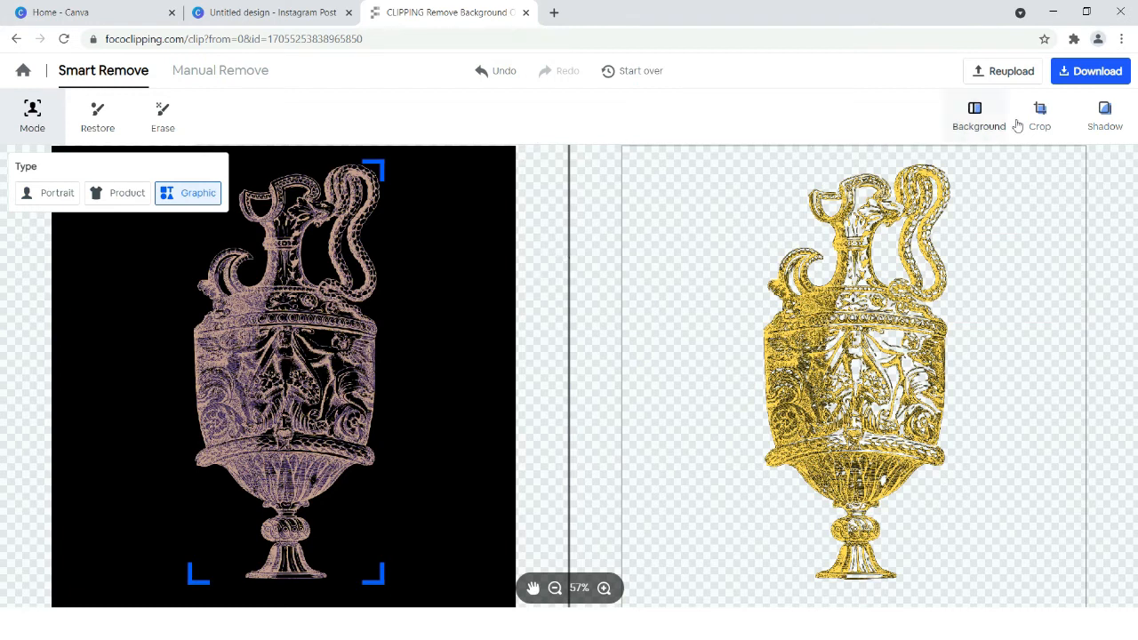
Download the background-free vase image in PNG format and dismiss the download message.
left_click(1094, 72)
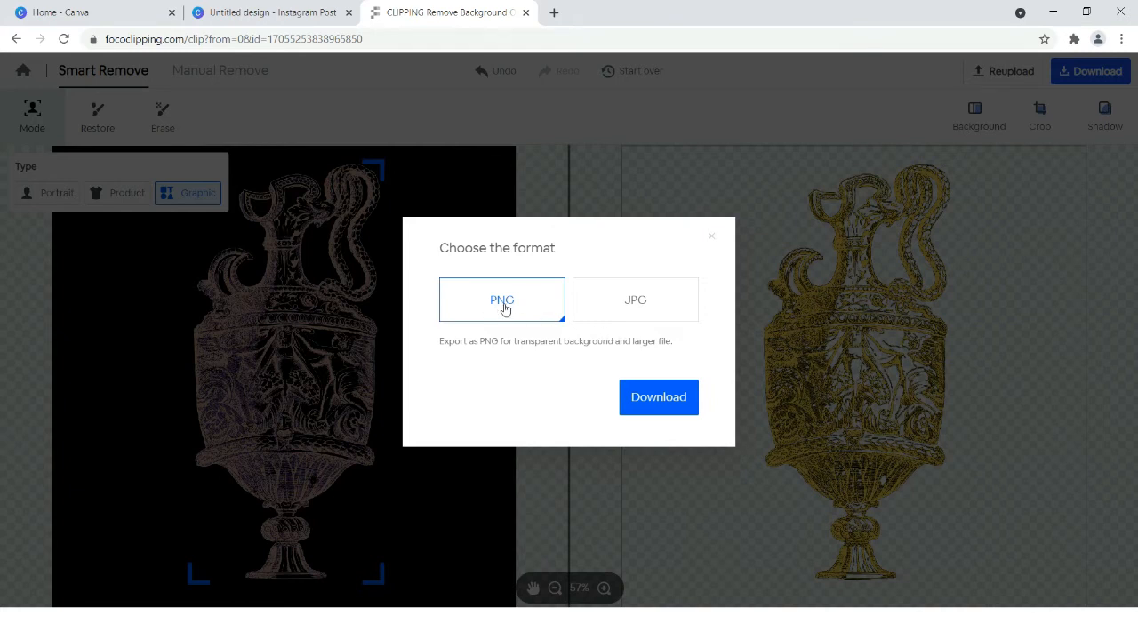
left_click(650, 399)
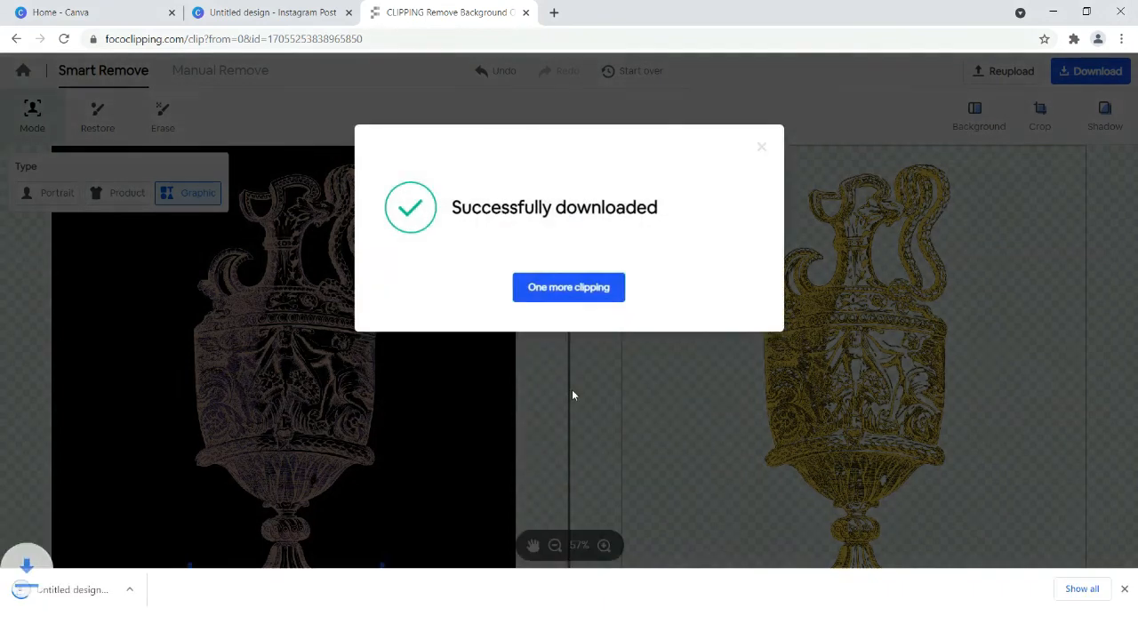
left_click(762, 153)
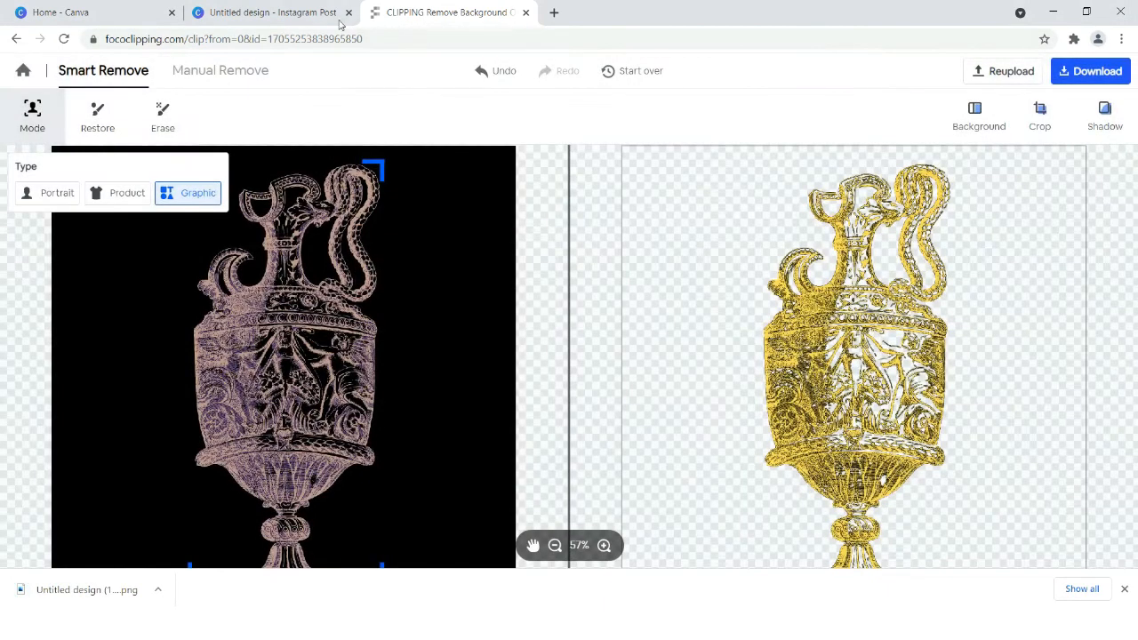
Switch back to the Canva design and delete the yellow vase graphic from the black page.
left_click(301, 8)
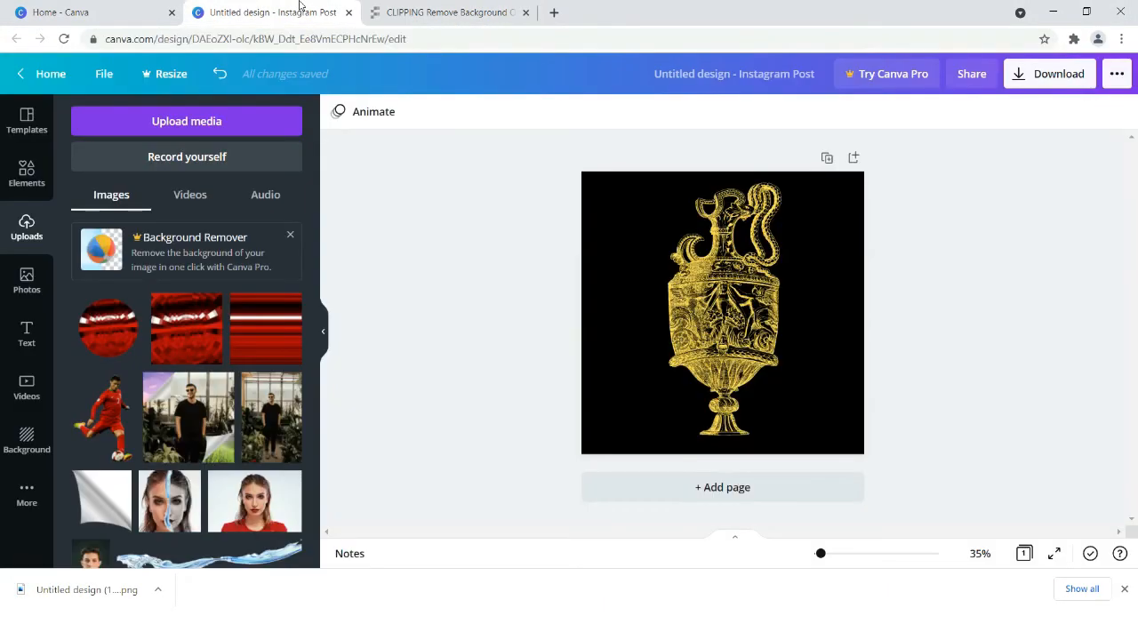
left_click(698, 314)
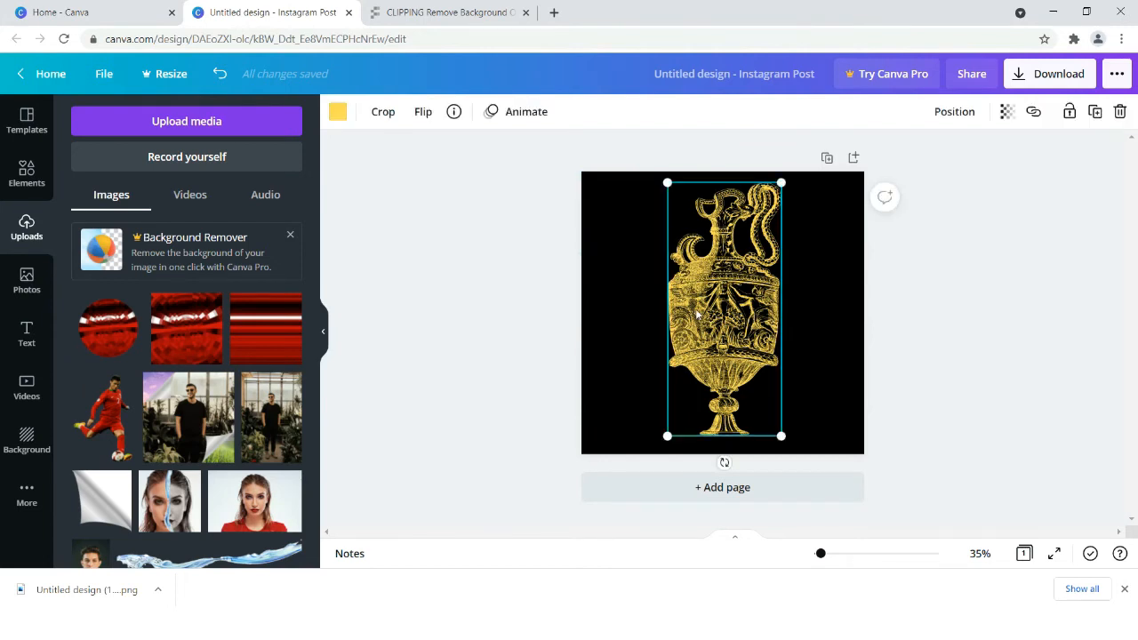
key("Delete")
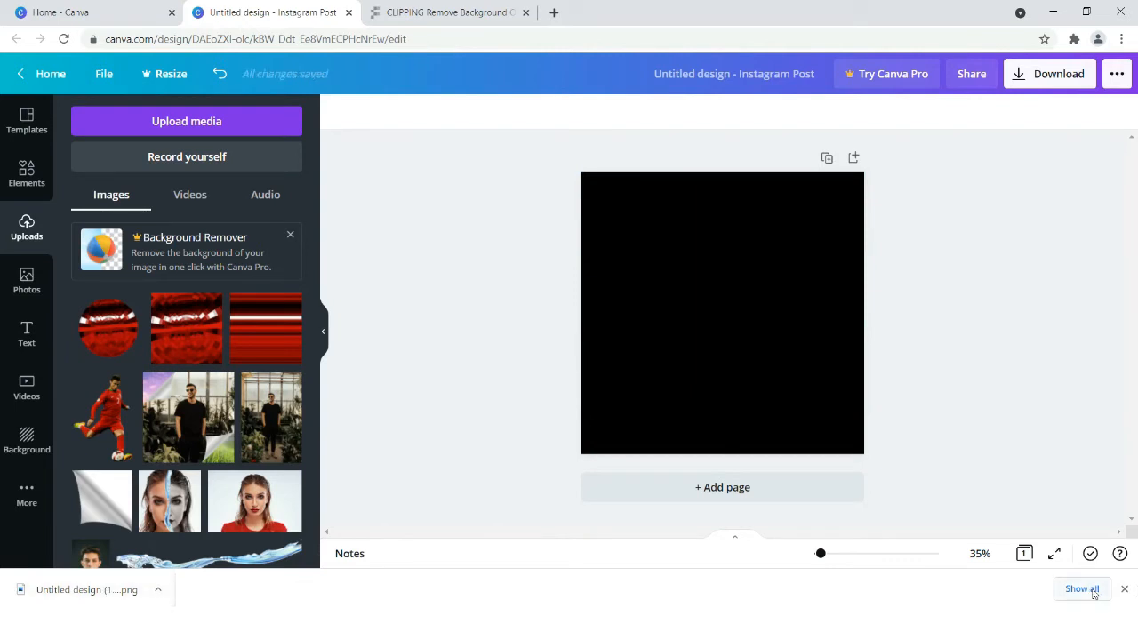
left_click(1123, 589)
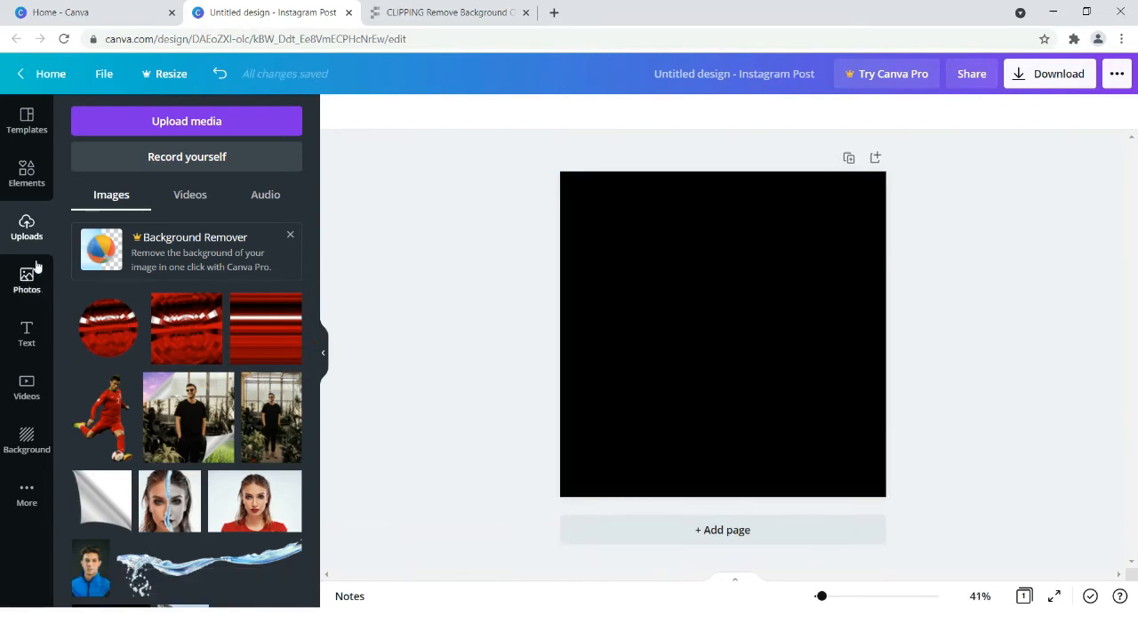
Upload the Untitled design (1) (1) image from the device and add it to the black page.
left_click(167, 121)
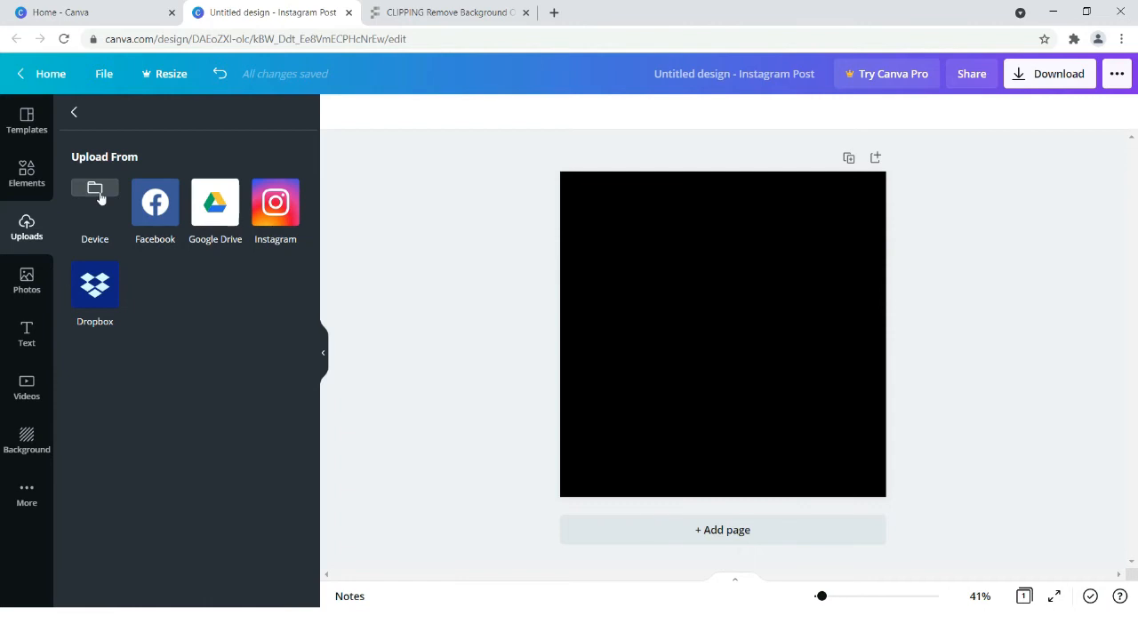
left_click(95, 190)
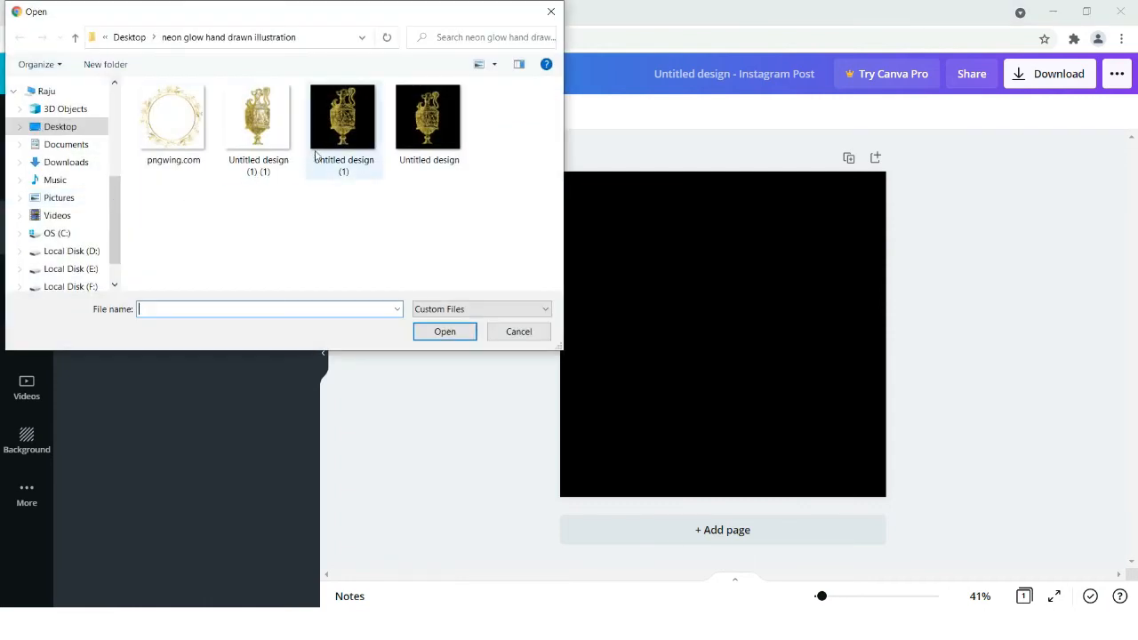
left_click(262, 141)
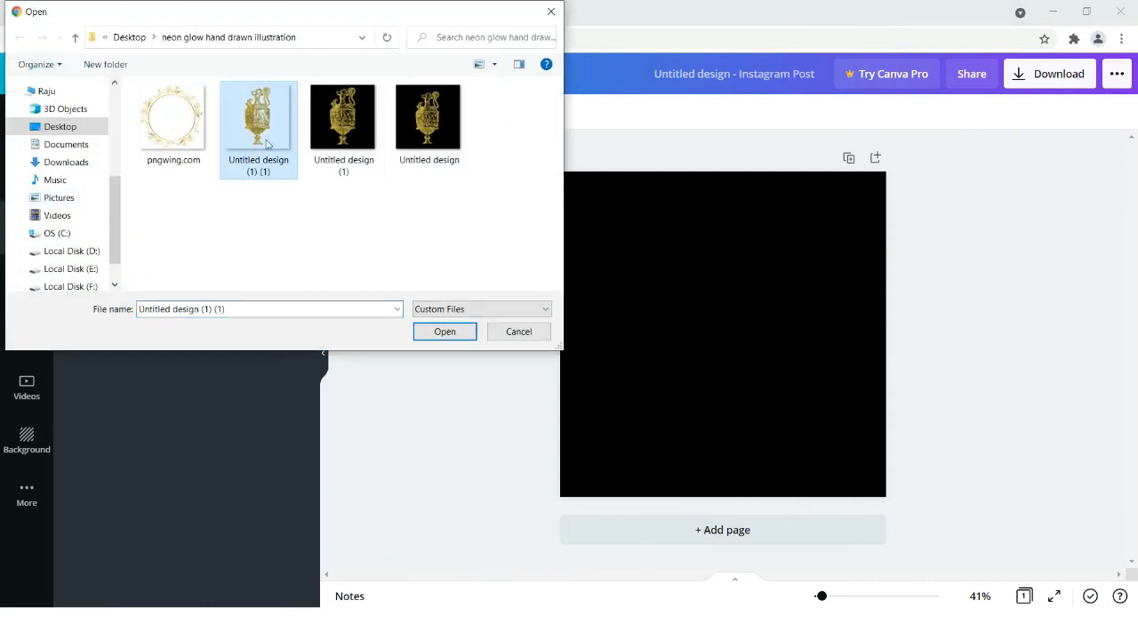
left_click(436, 330)
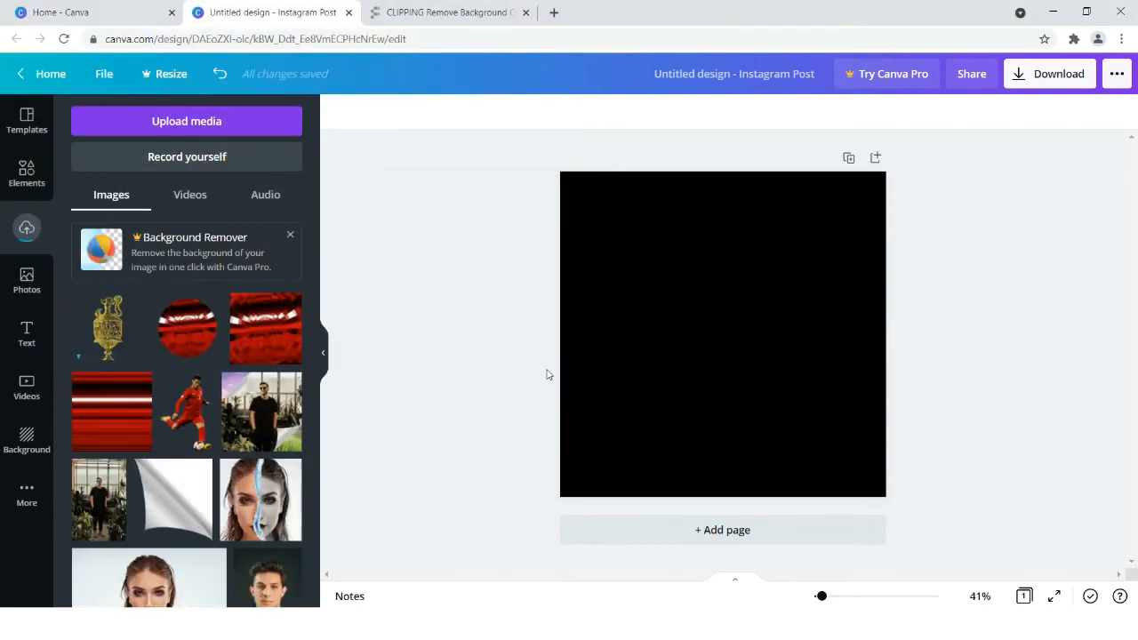
left_click(110, 337)
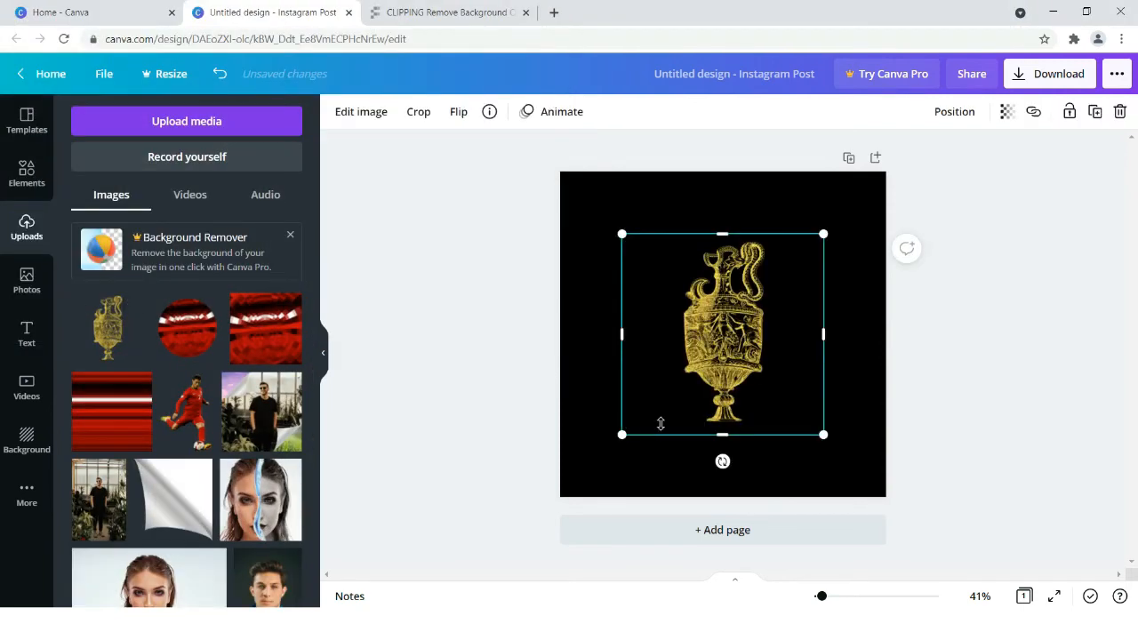
Shrink the uploaded vase image slightly and reposition it near the centre of the page.
left_click_drag(827, 229, 805, 252)
left_click_drag(762, 316, 781, 315)
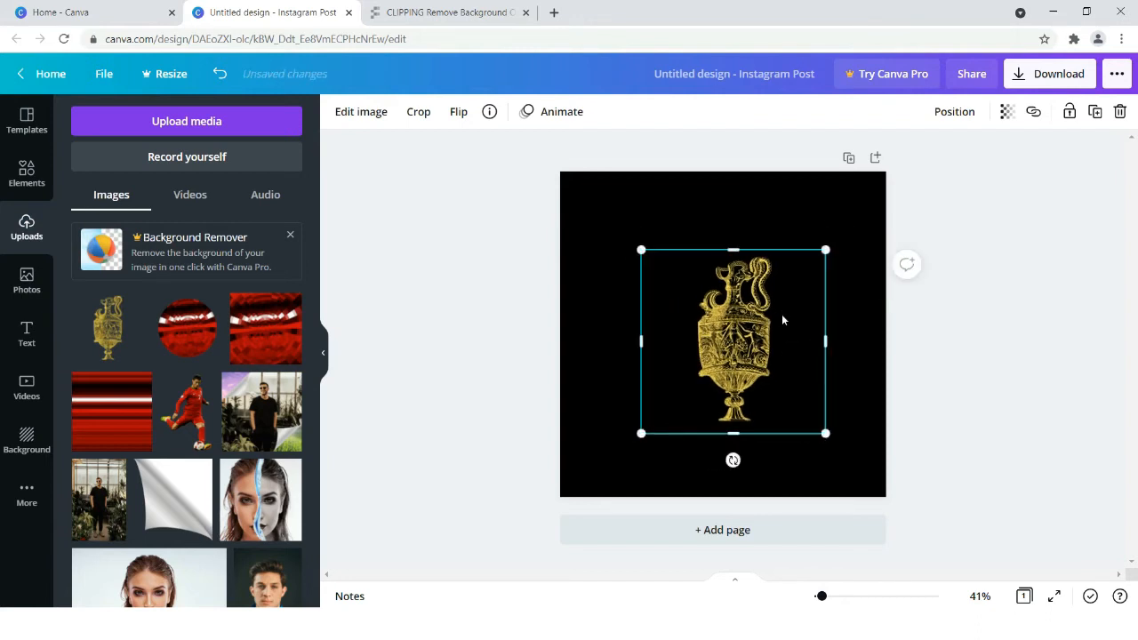
left_click(1013, 410)
Add a Glow shadow effect to the gold vase image on the black page.
left_click(758, 375)
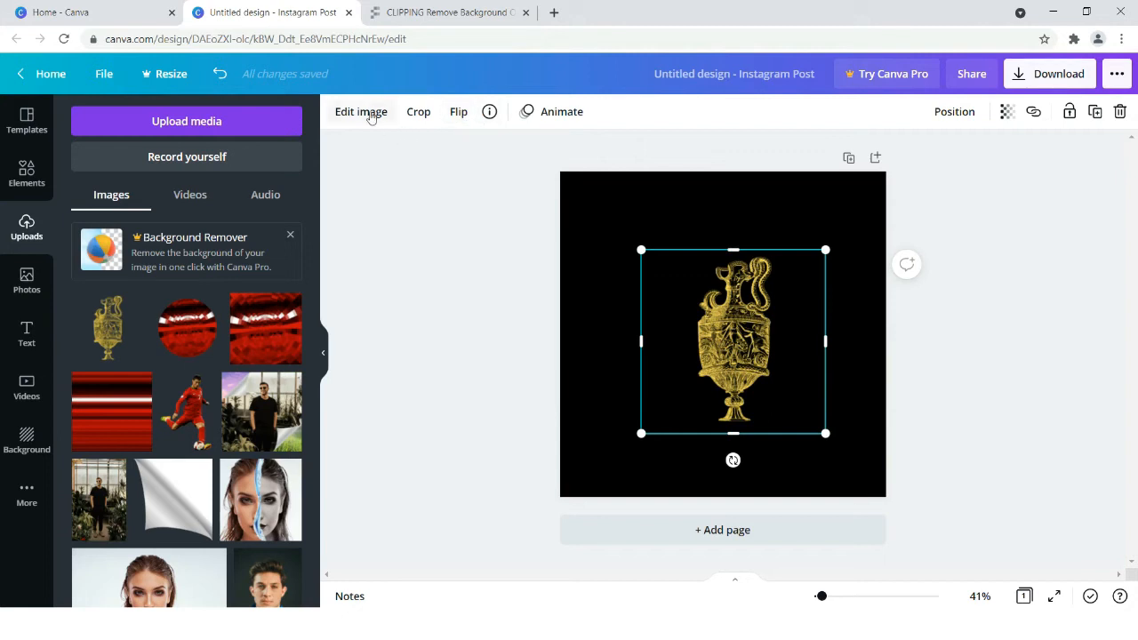
left_click(372, 116)
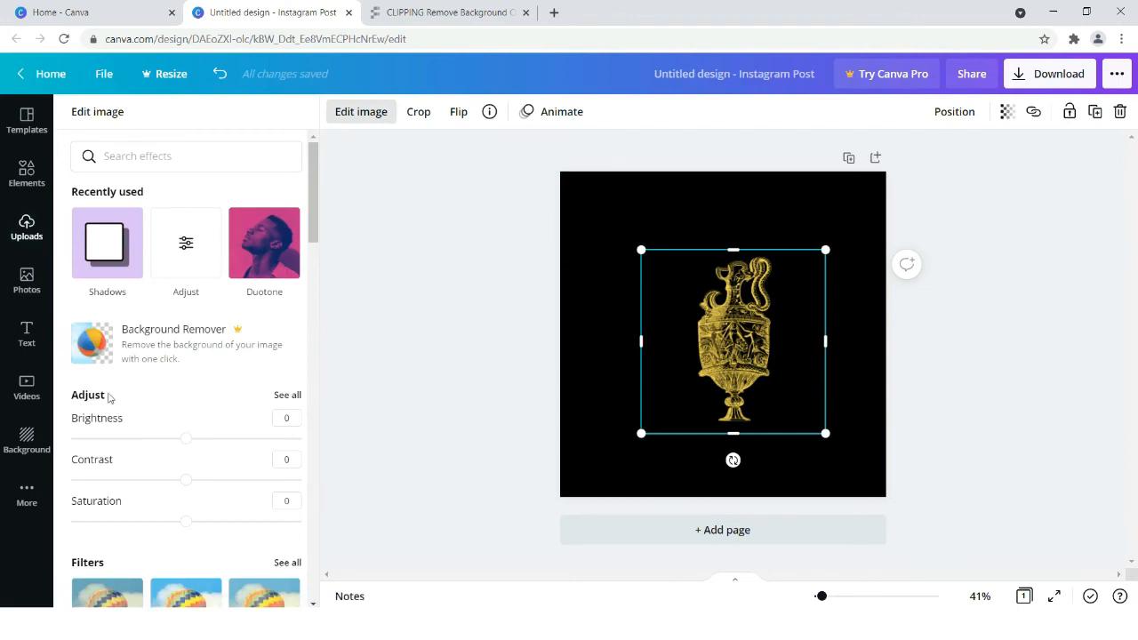
left_click(287, 395)
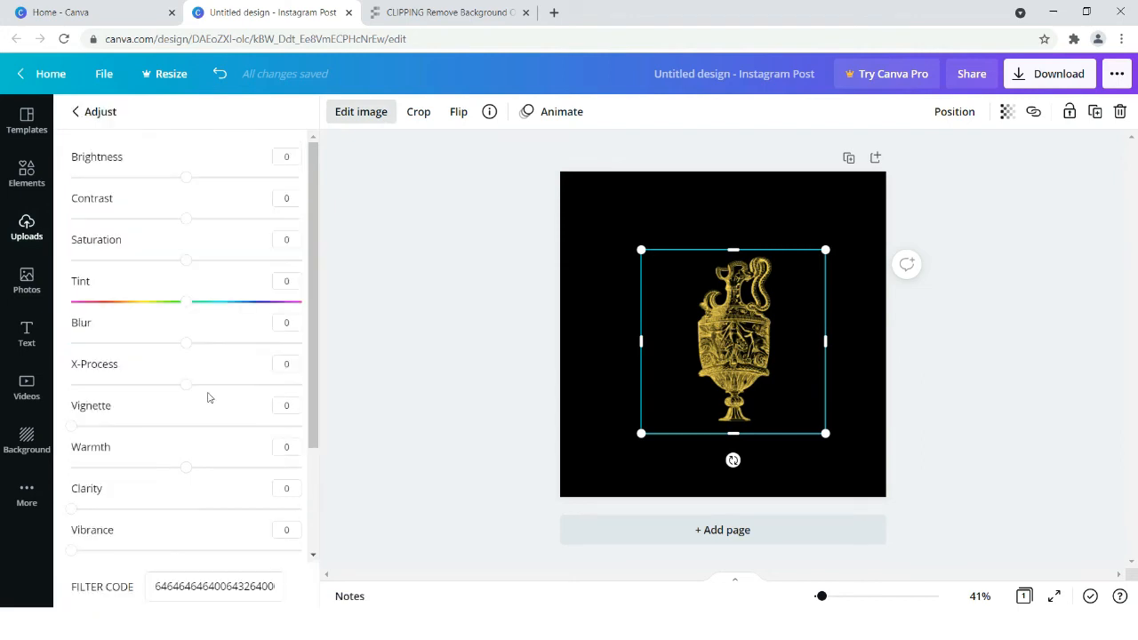
scroll(209, 397, "down", 3)
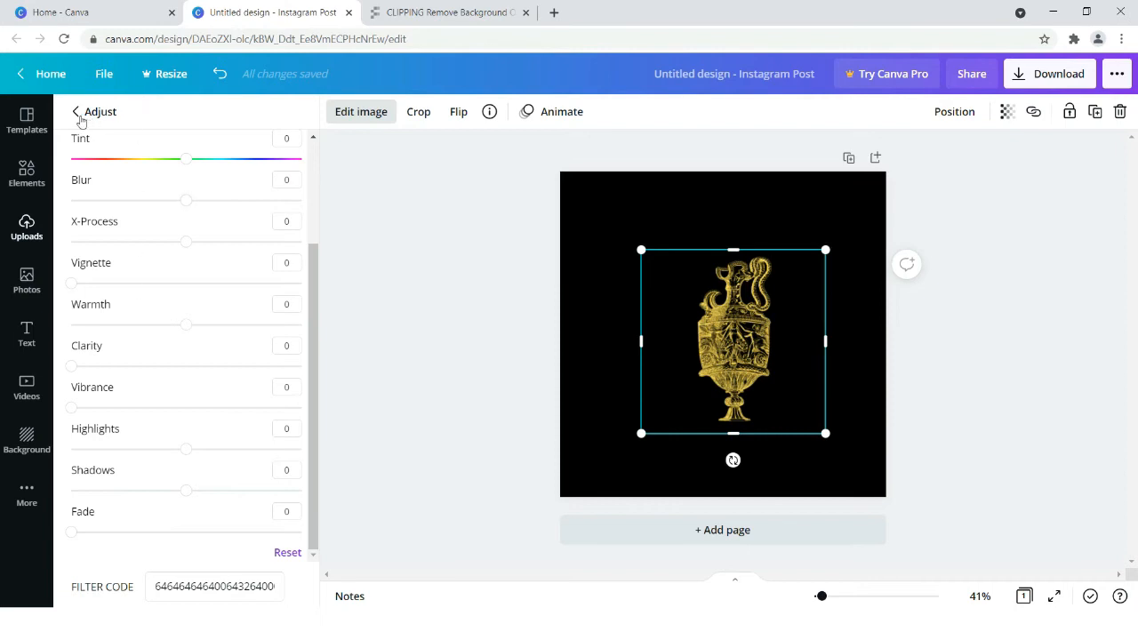
left_click(79, 113)
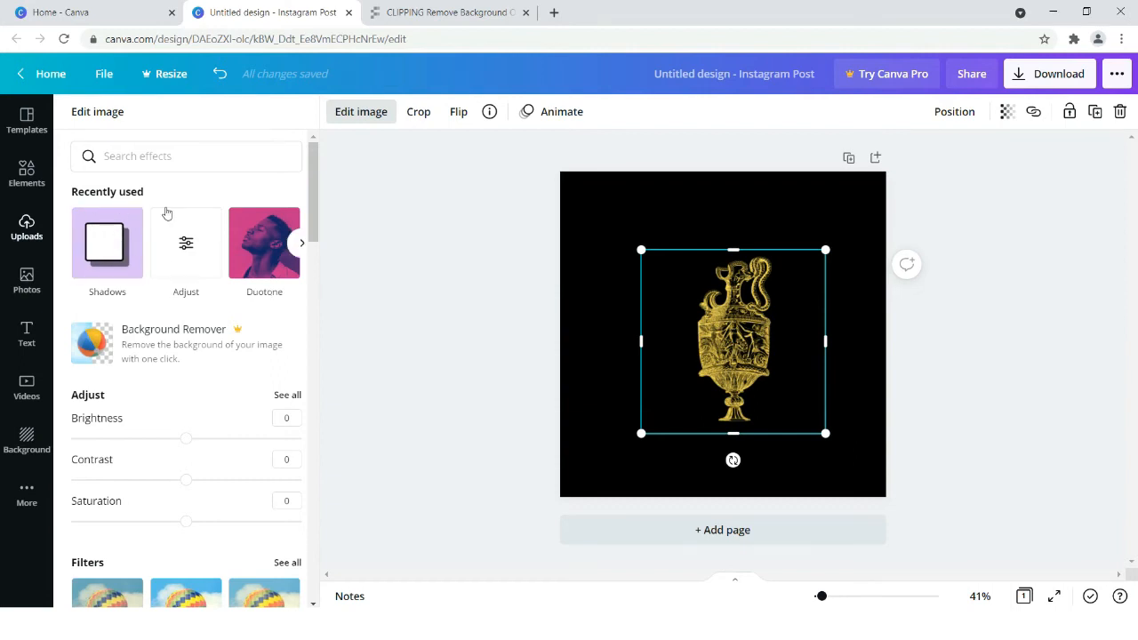
scroll(146, 231, "down", 3)
scroll(144, 246, "down", 9)
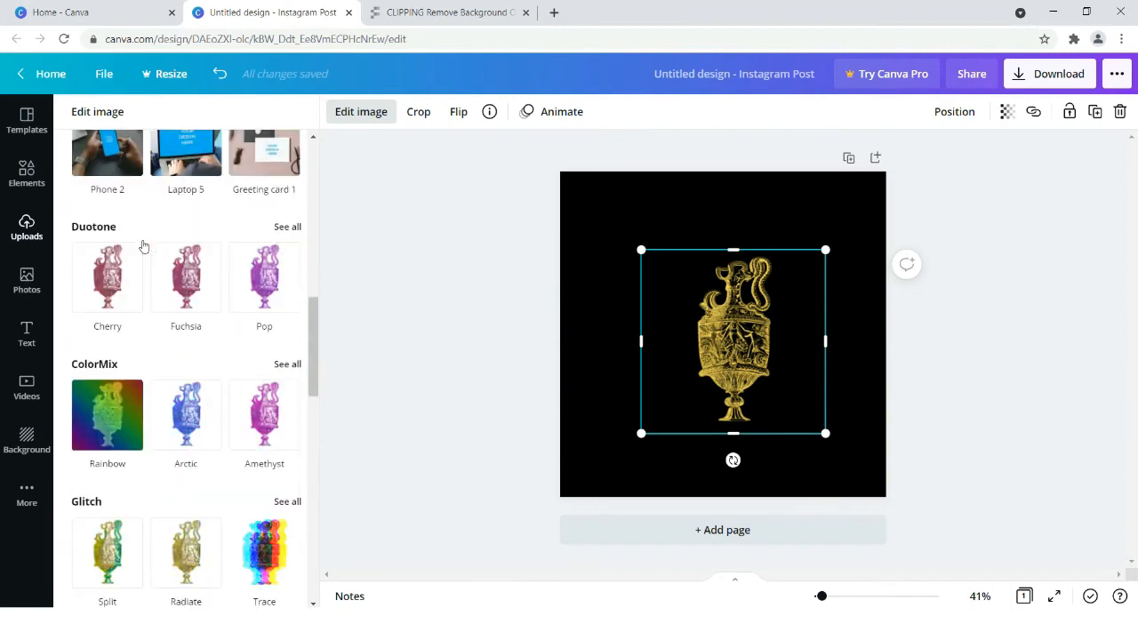
scroll(142, 248, "down", 6)
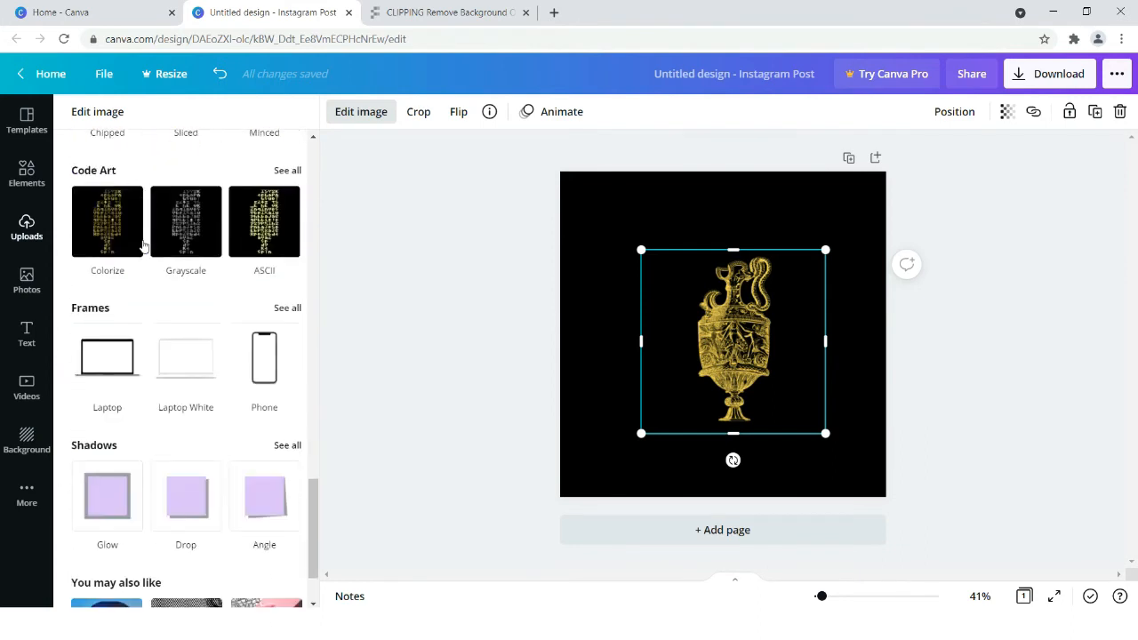
left_click(116, 402)
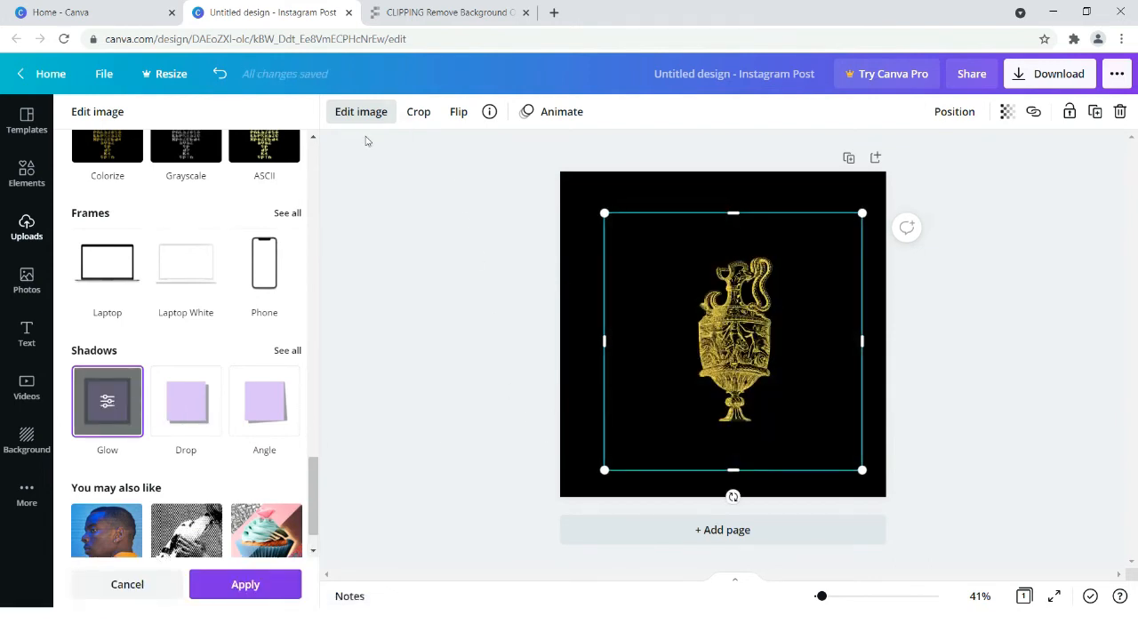
Set the vase's glow colour to the custom light orange #FFB341.
left_click(98, 403)
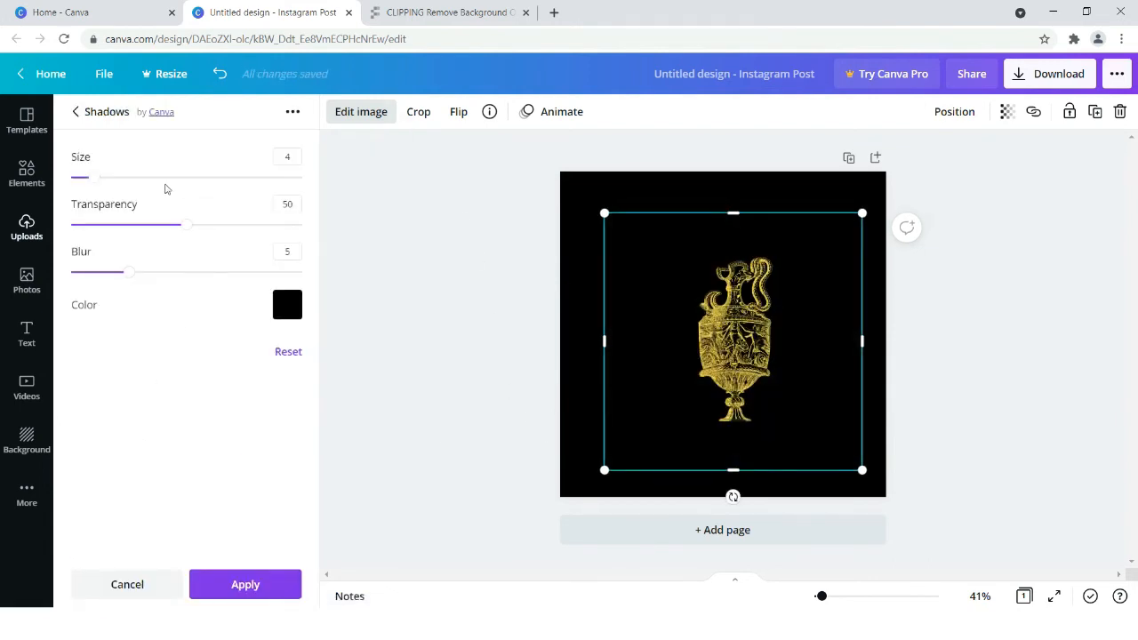
left_click(293, 308)
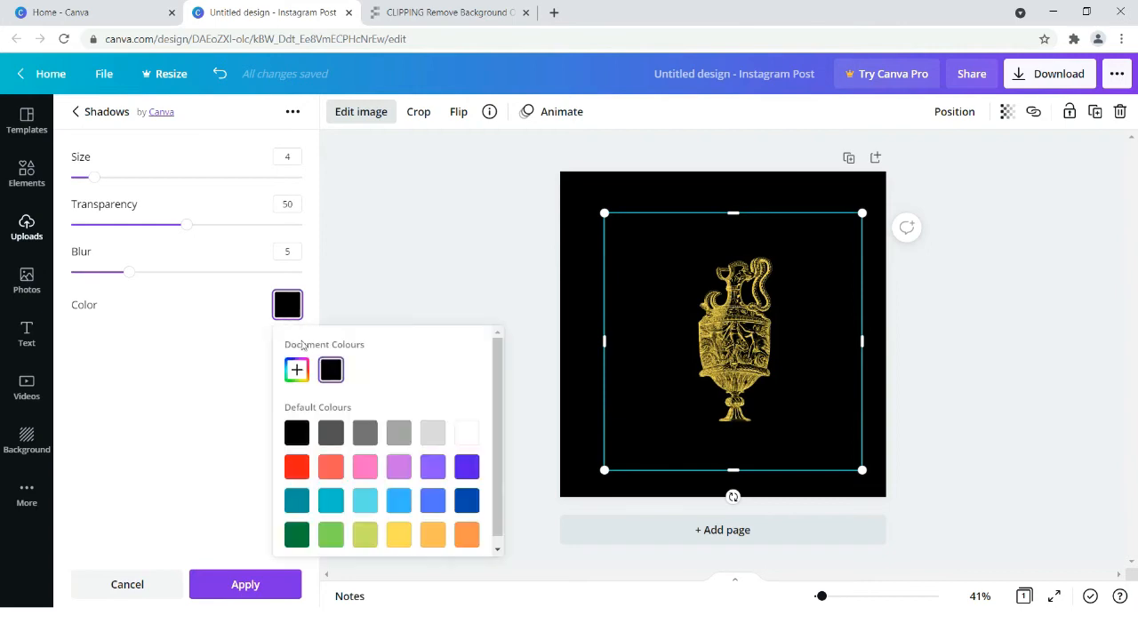
left_click(296, 370)
left_click_drag(285, 494, 440, 405)
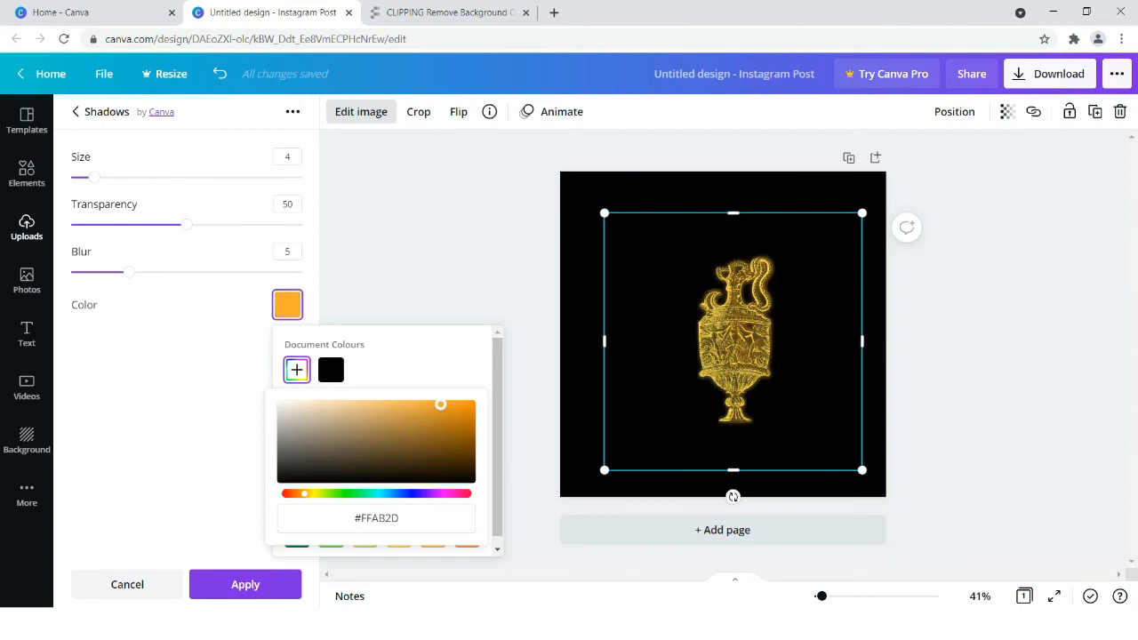
left_click_drag(440, 405, 425, 405)
left_click(116, 399)
Set the vase glow's blur to 20 and size to 11, apply the effect and deselect the vase.
left_click_drag(130, 275, 373, 289)
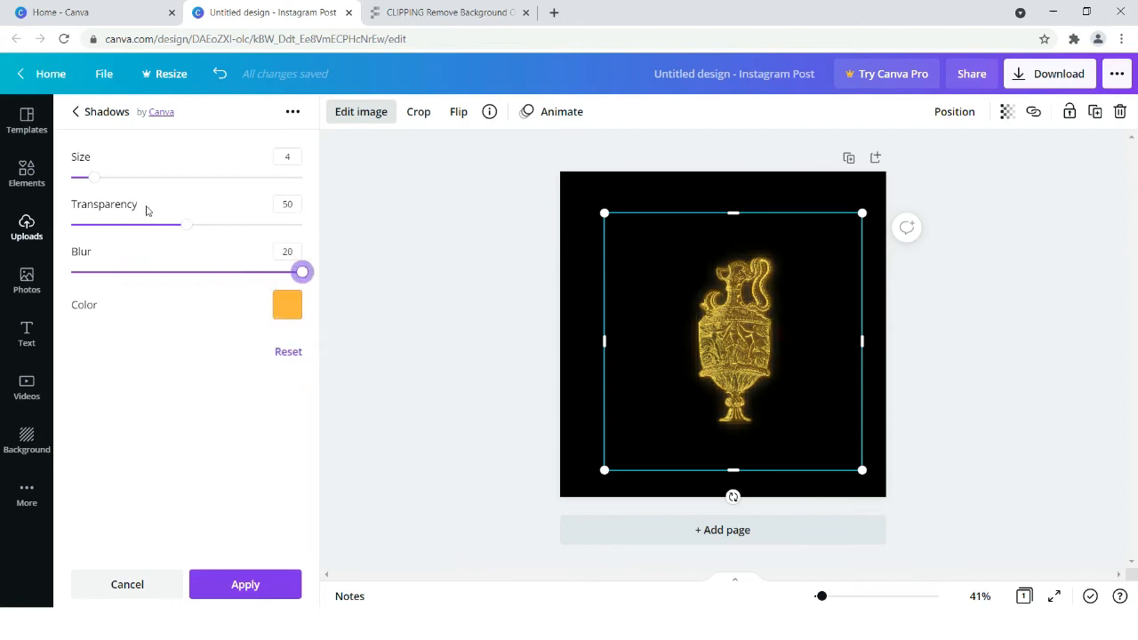
left_click_drag(95, 178, 134, 181)
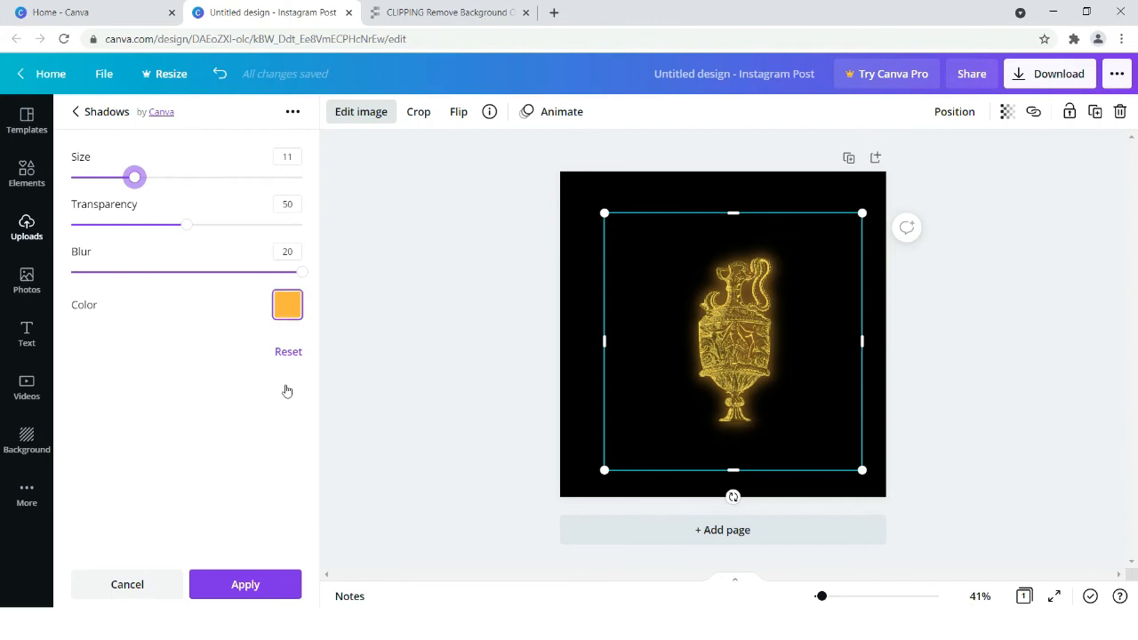
left_click(254, 594)
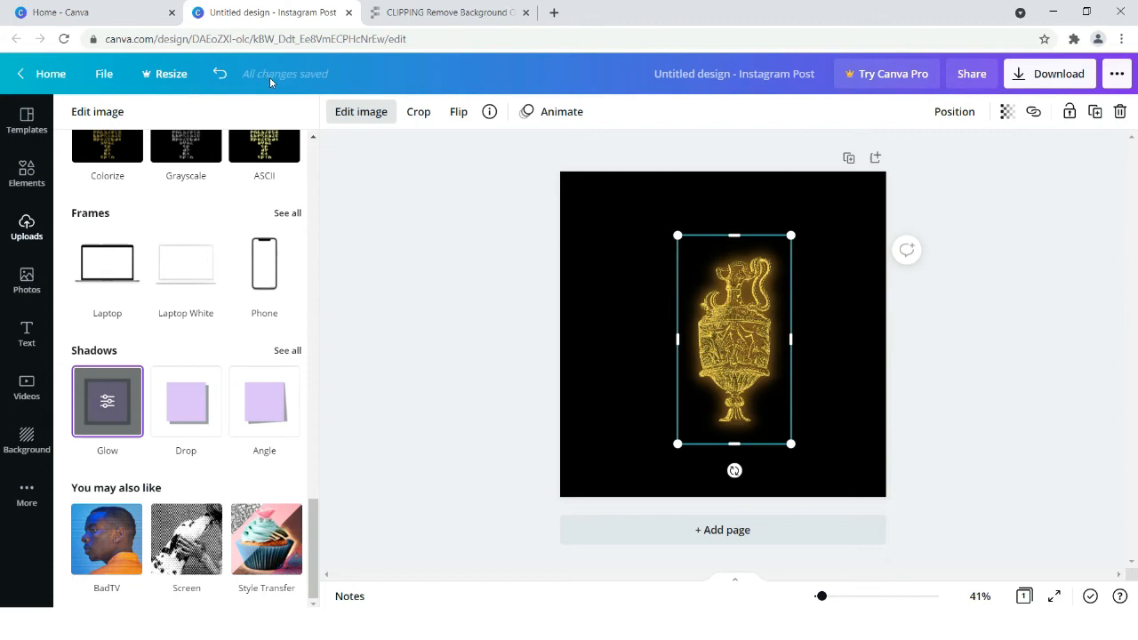
key("Escape")
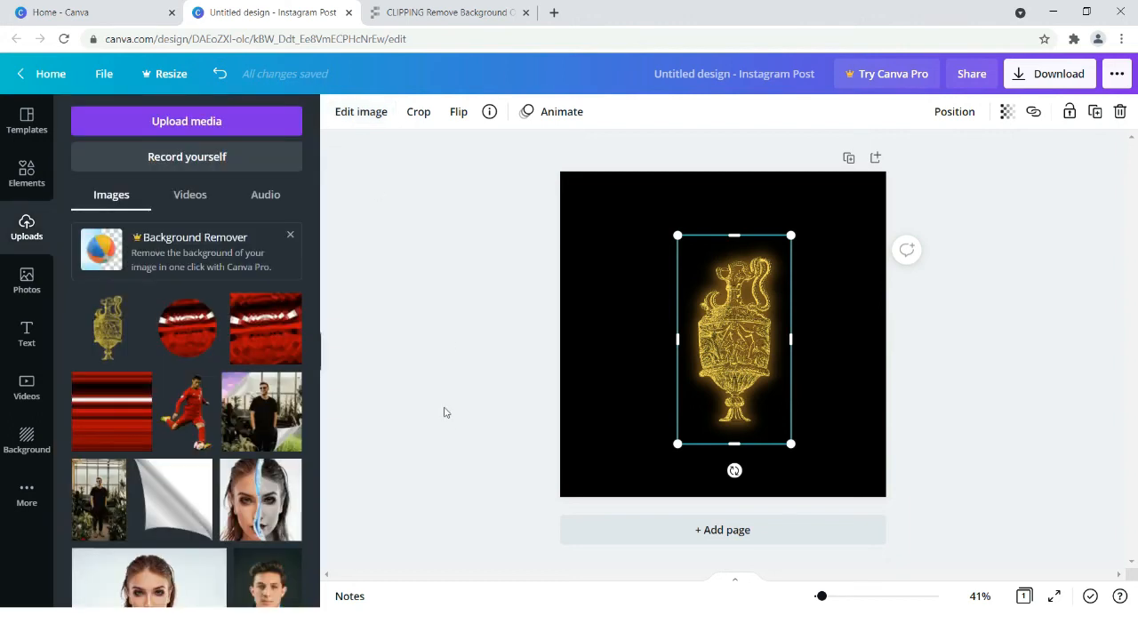
key("Escape")
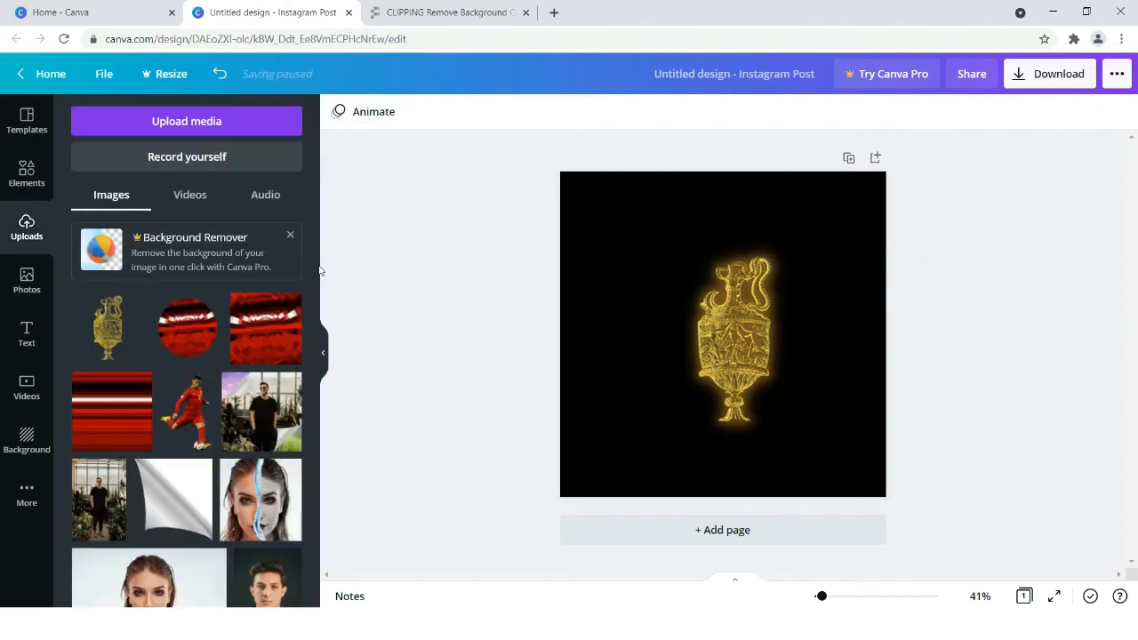
Upload the pngwing.com circular floral frame from the device, add it to the page and position it around the vase.
left_click(185, 124)
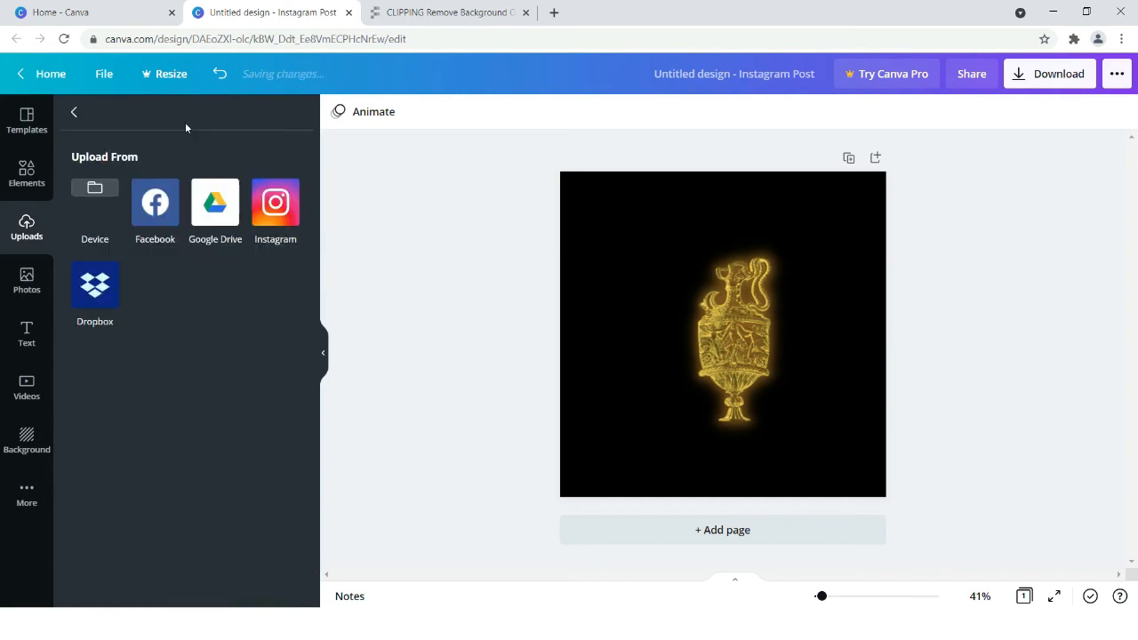
left_click(100, 190)
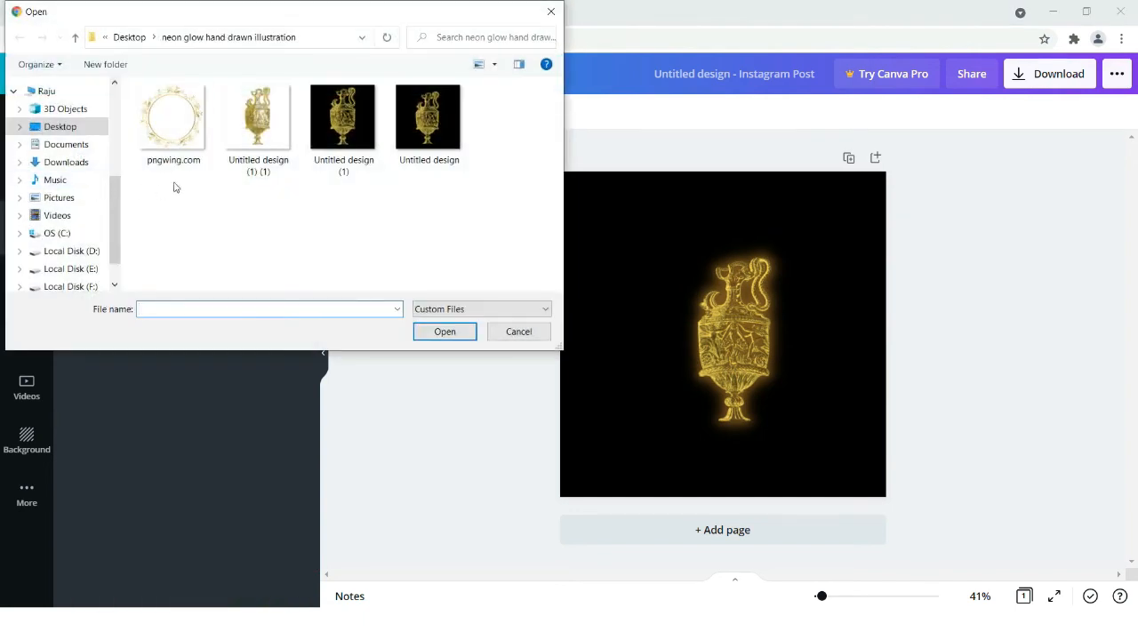
left_click(178, 131)
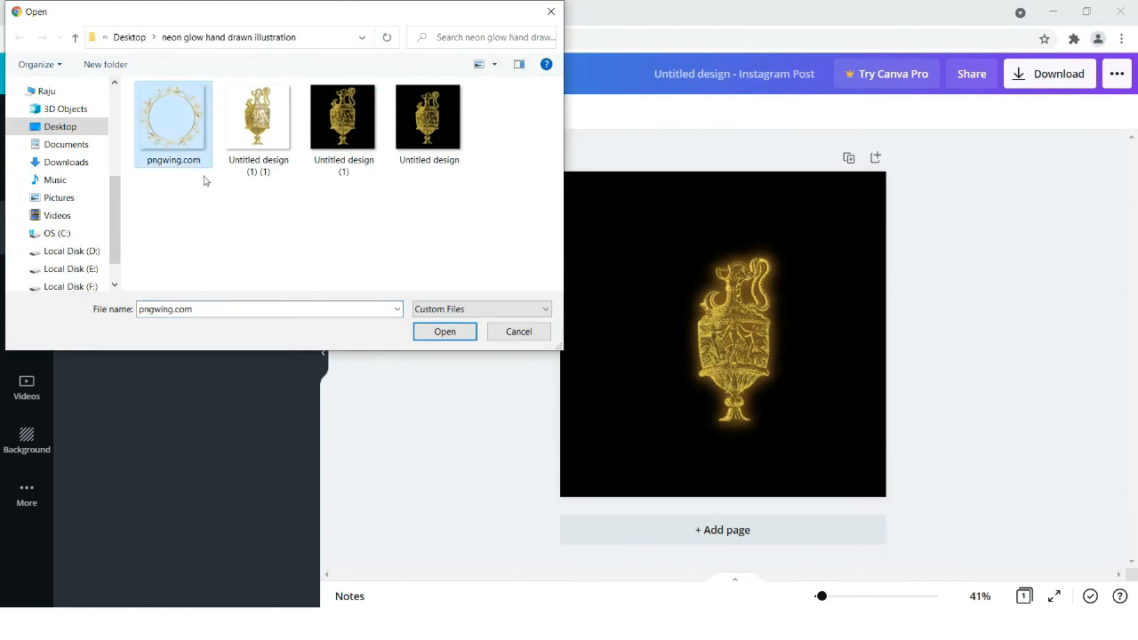
left_click(431, 331)
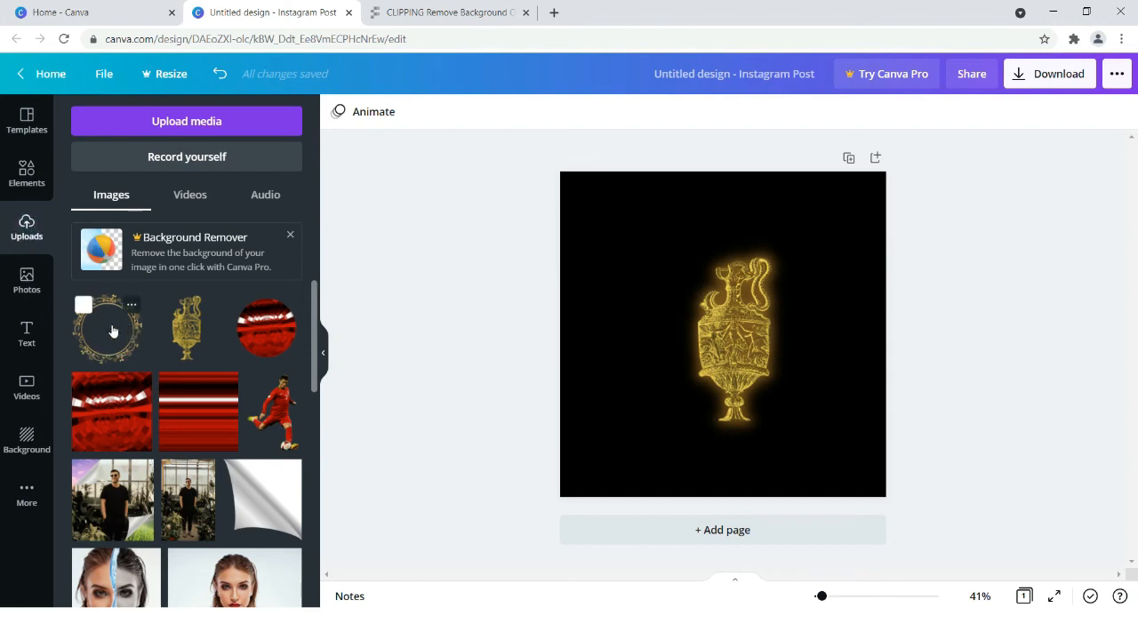
left_click(112, 330)
left_click_drag(797, 359, 810, 352)
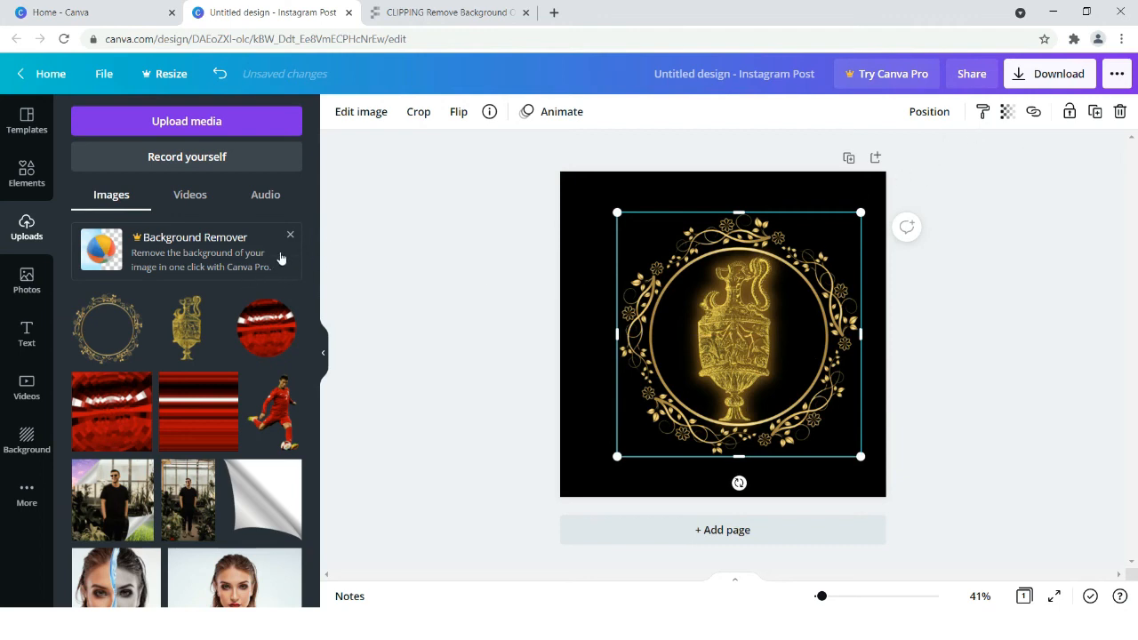
Add a Glow shadow effect to the circular floral frame.
left_click(363, 113)
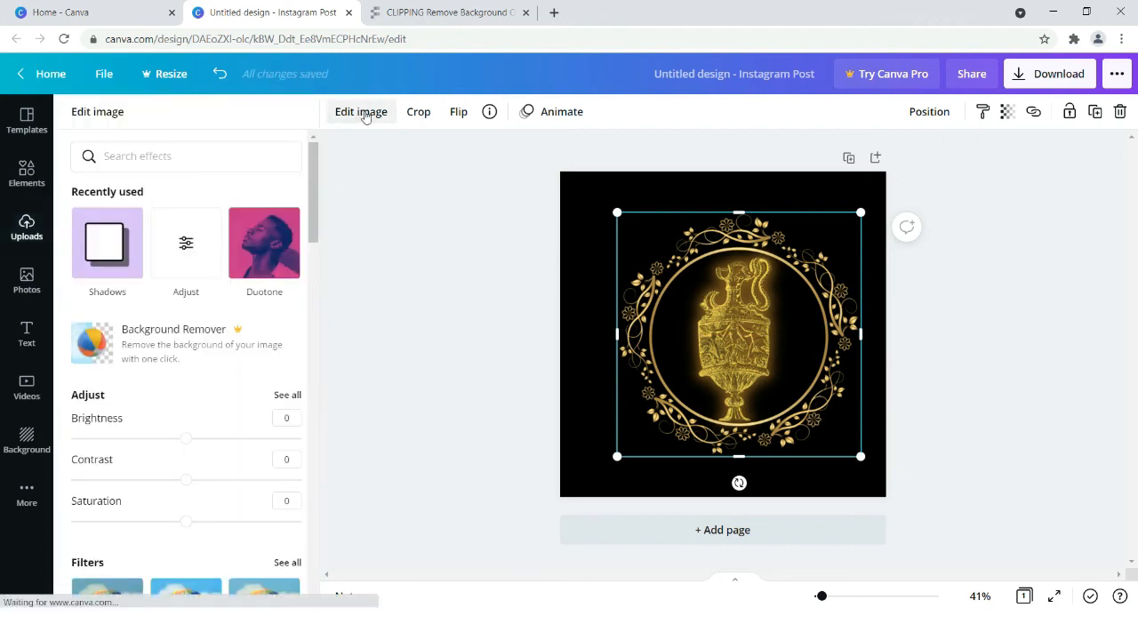
left_click(111, 252)
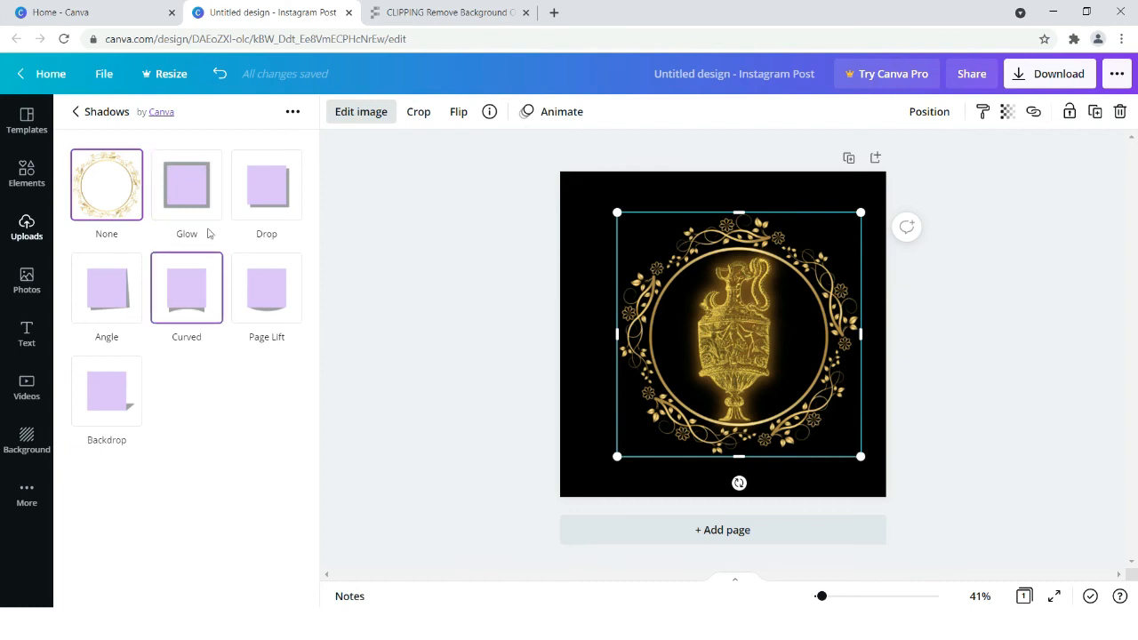
left_click(196, 193)
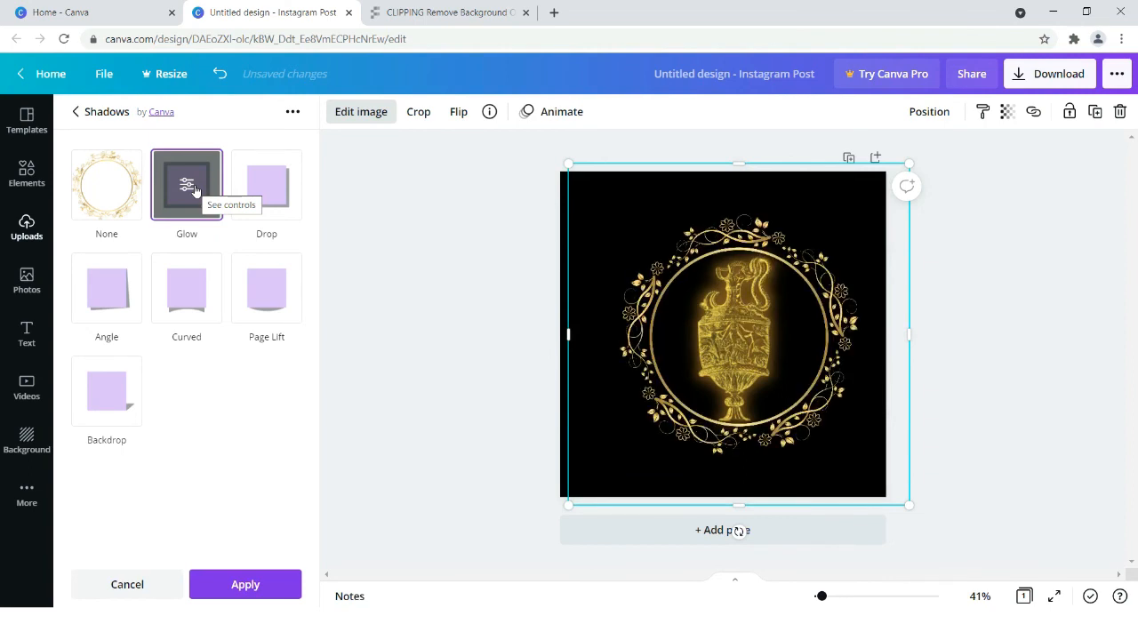
Set the floral frame's glow colour to #FFB341.
left_click(188, 185)
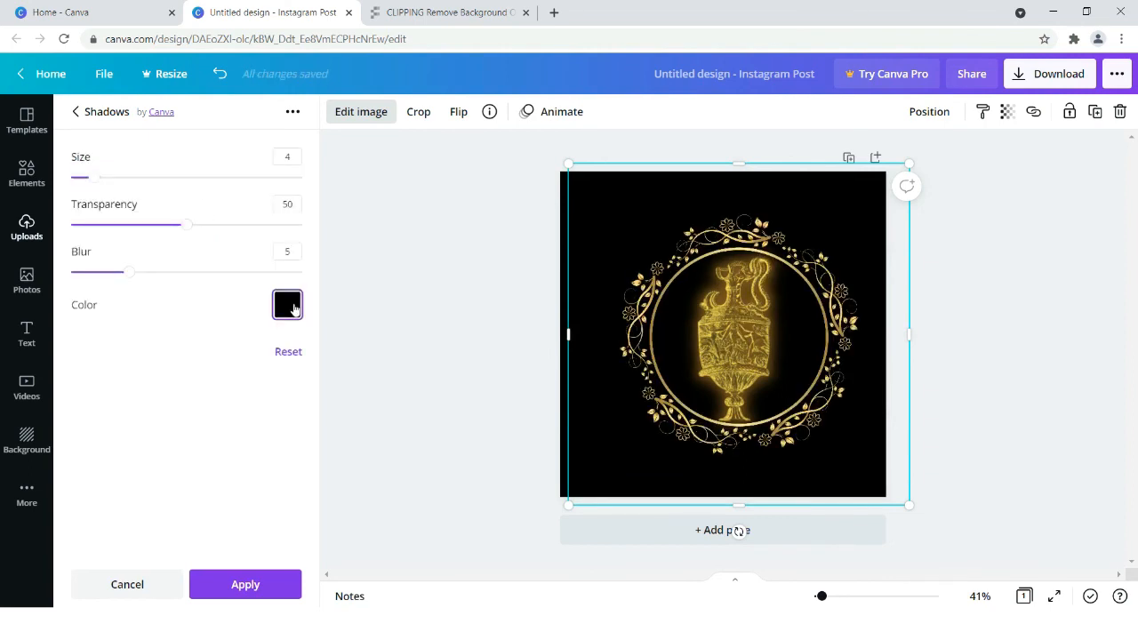
left_click(287, 304)
left_click(297, 370)
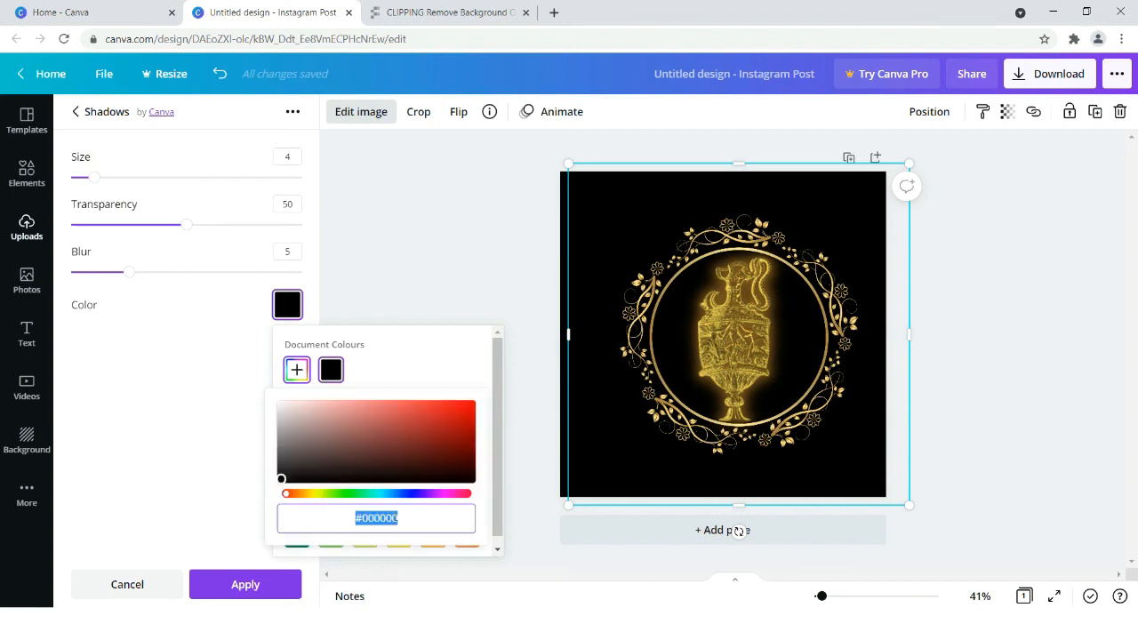
type("#ffb341")
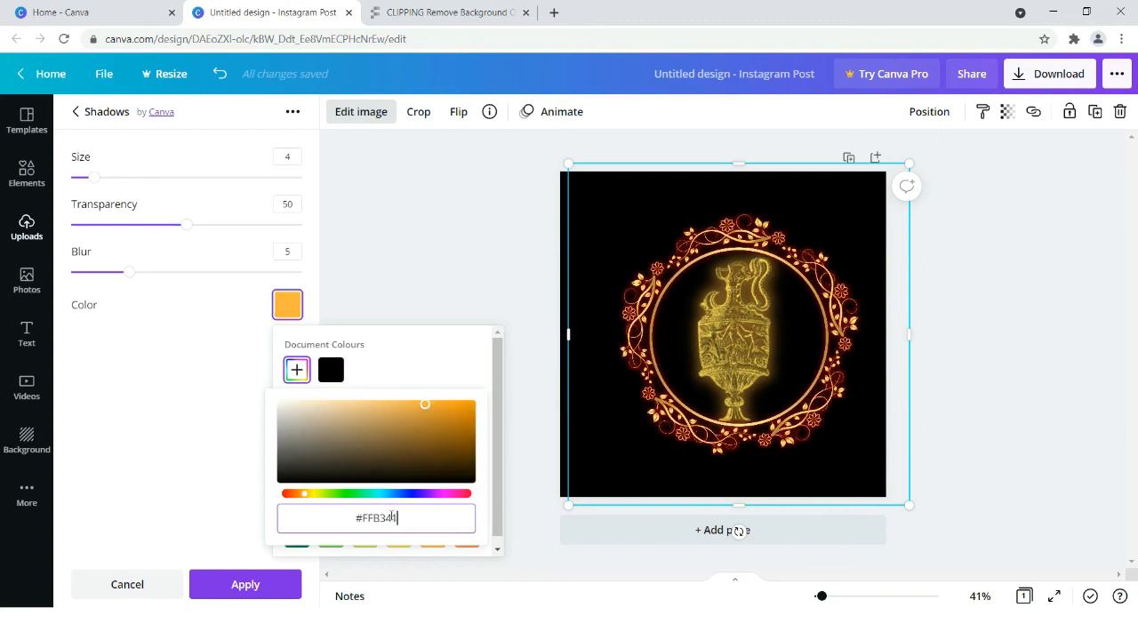
left_click(183, 437)
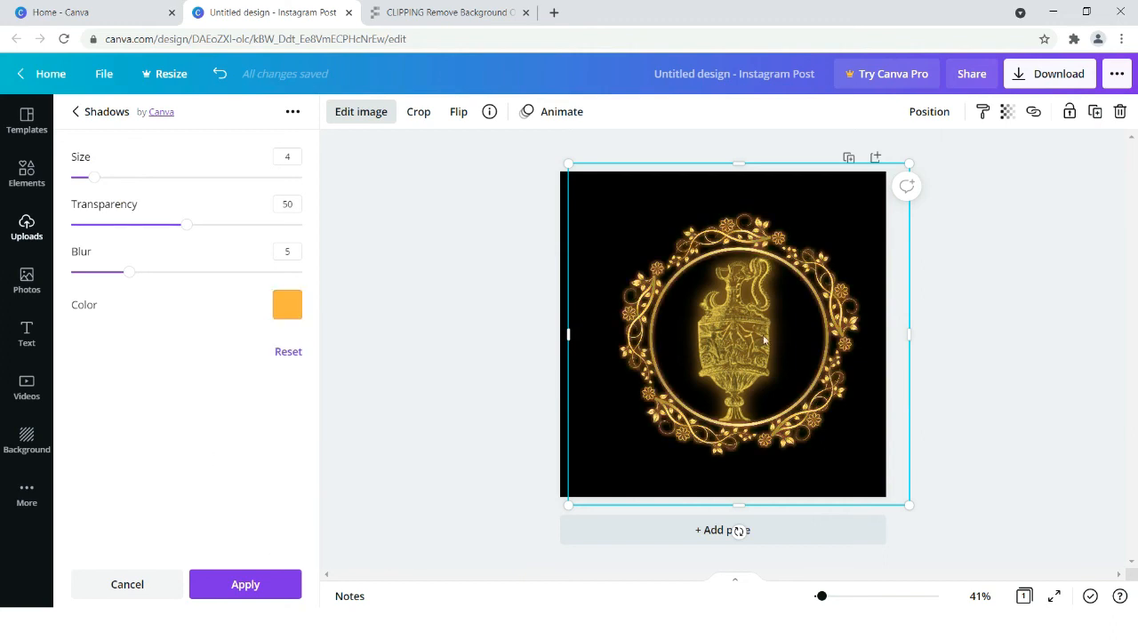
Set the frame glow's blur to 20 and size to 11, apply the effect and leave image editing.
left_click_drag(131, 273, 325, 288)
left_click_drag(99, 184, 135, 185)
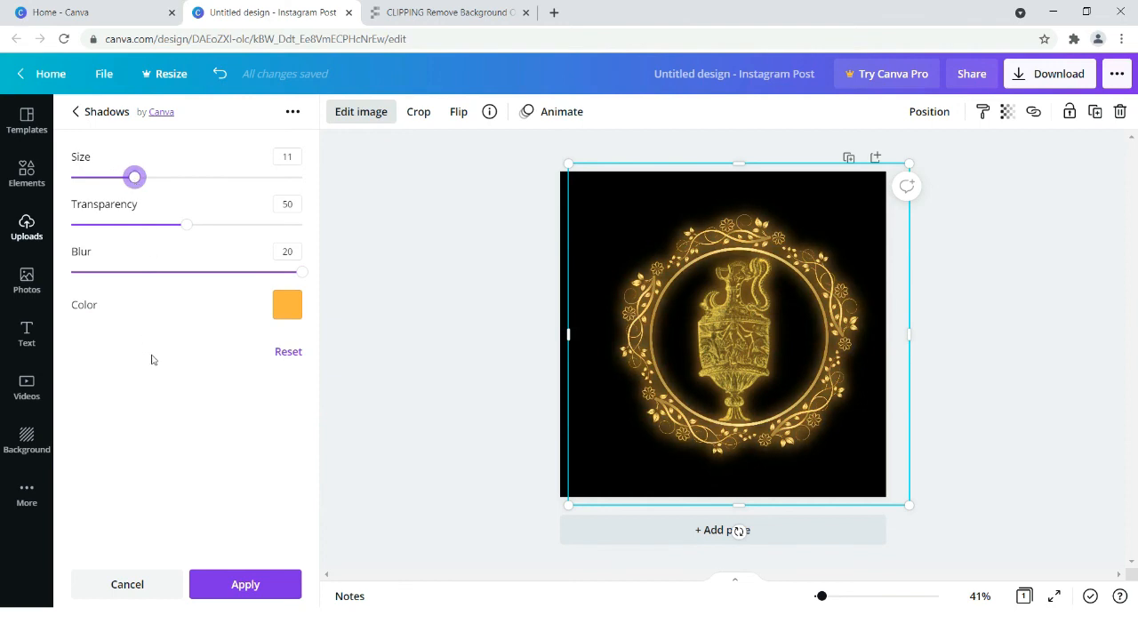
left_click(260, 583)
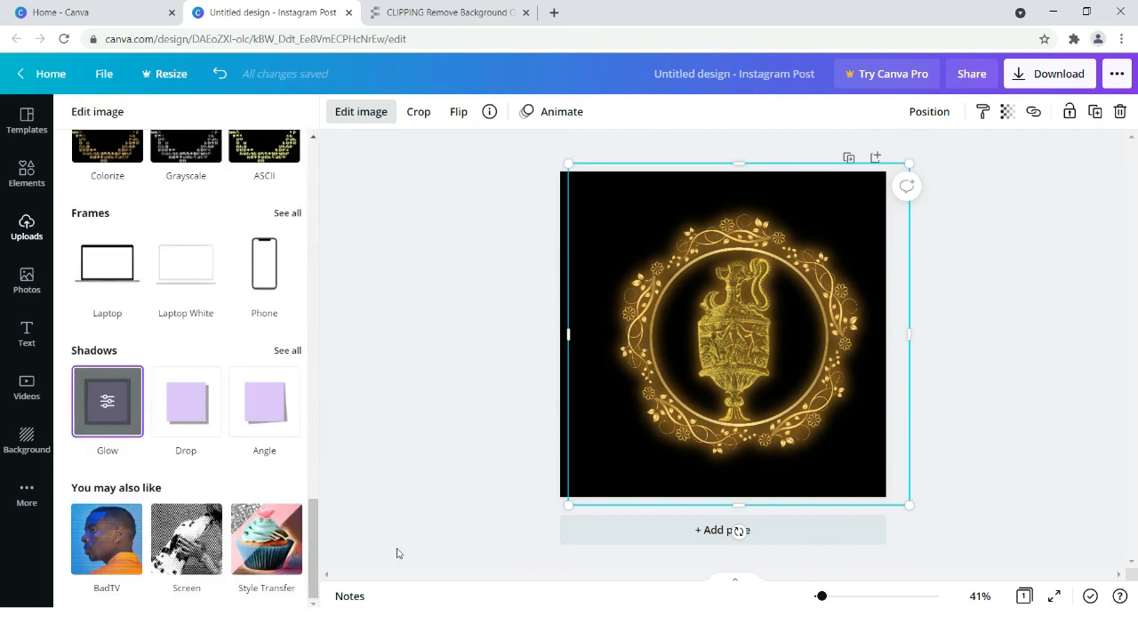
left_click(451, 492)
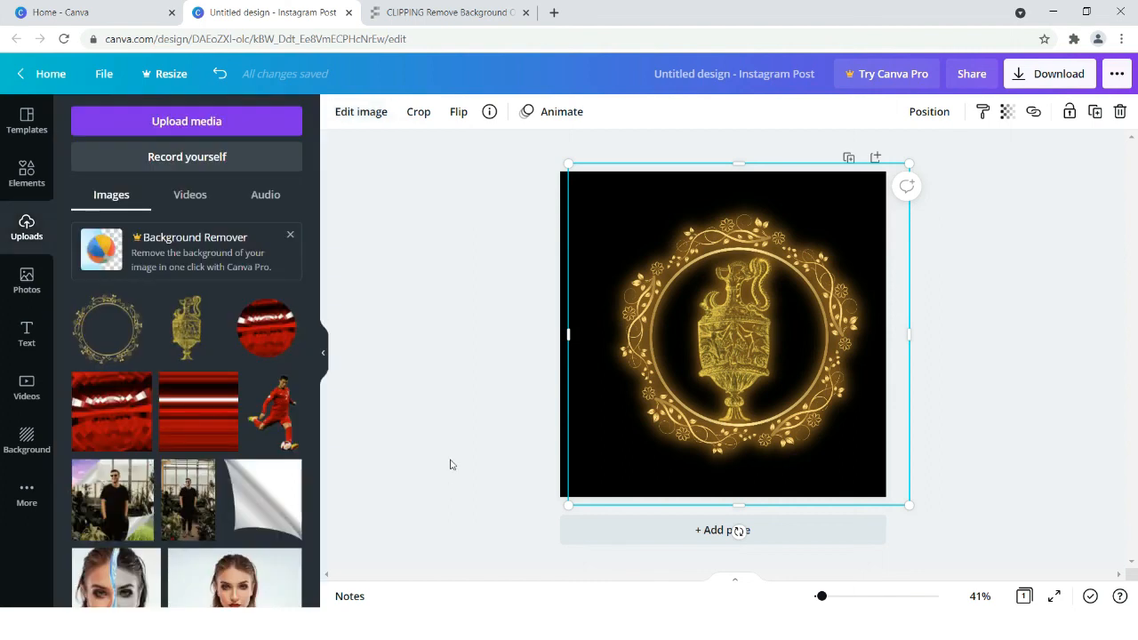